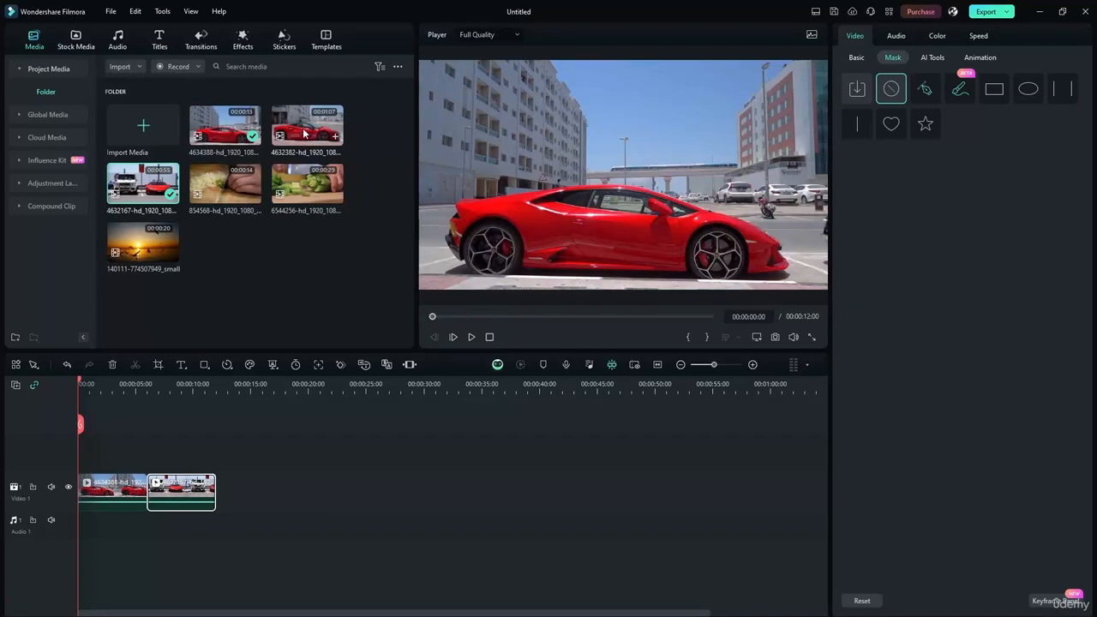
- Add clip 4632382 after the second clip and trim it so the project ends at 00:00:18:00
{"action": "left_click_drag", "start_coordinate": [300, 127], "coordinate": [220, 486]}
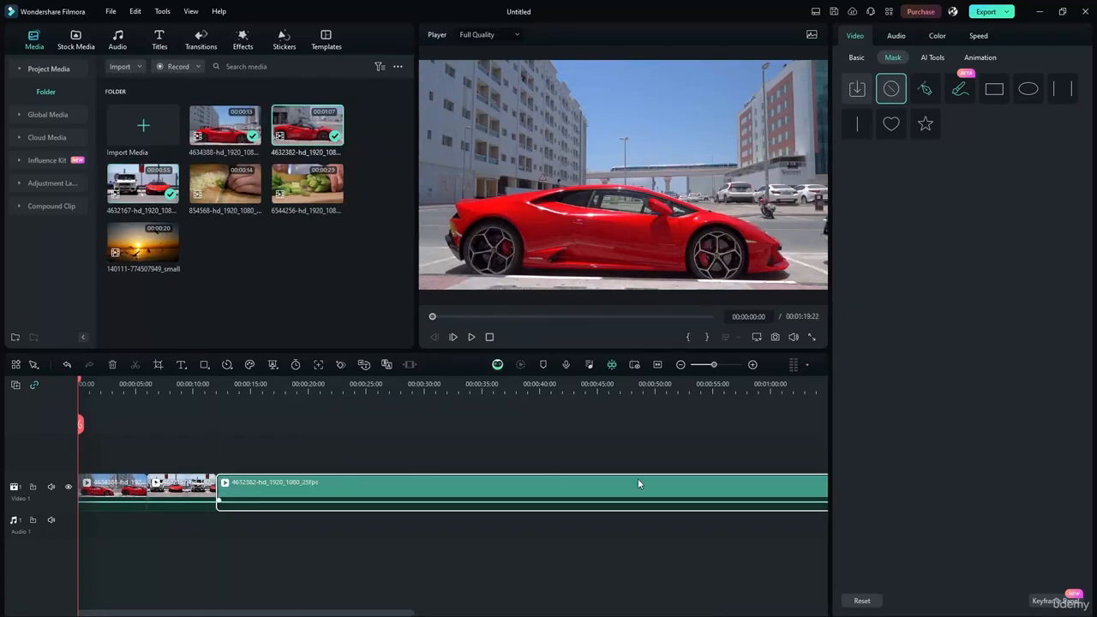
{"action": "left_click", "coordinate": [657, 365]}
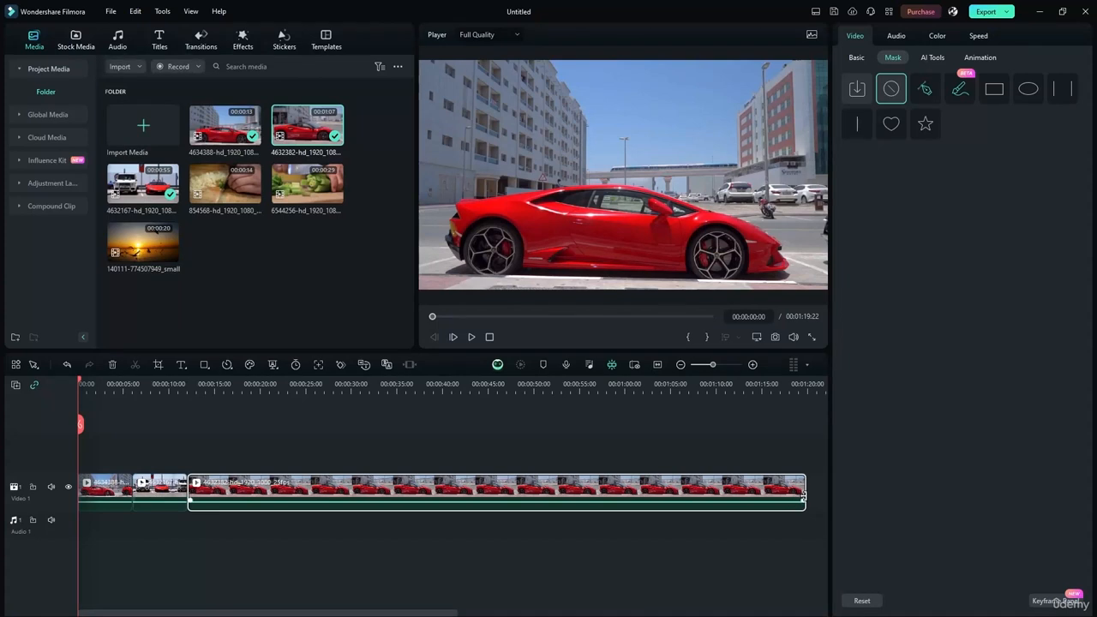
{"action": "left_click_drag", "start_coordinate": [803, 495], "coordinate": [239, 452]}
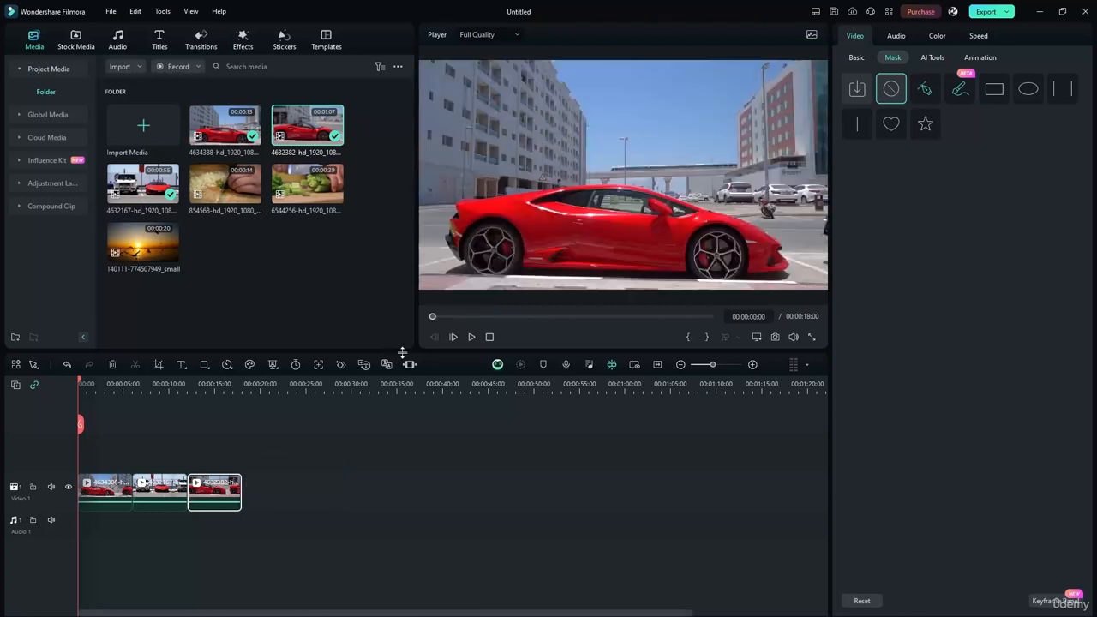
{"action": "left_click", "coordinate": [656, 365]}
{"action": "left_click", "coordinate": [504, 430]}
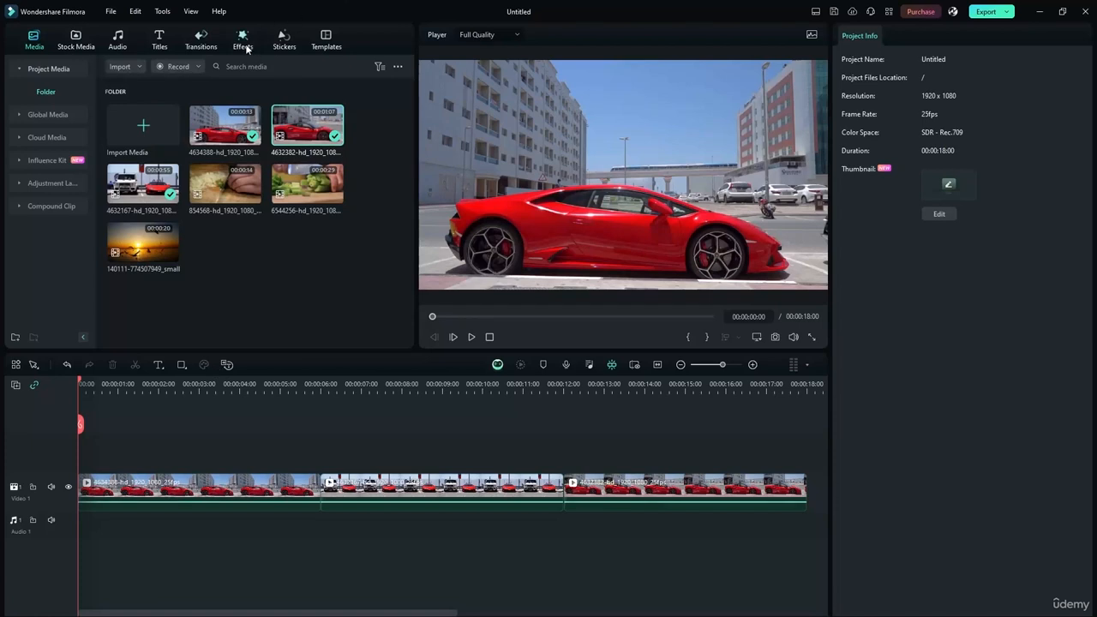
- Place Warp Zoom 3 transitions on both junctions between the three car clips
{"action": "left_click", "coordinate": [185, 43]}
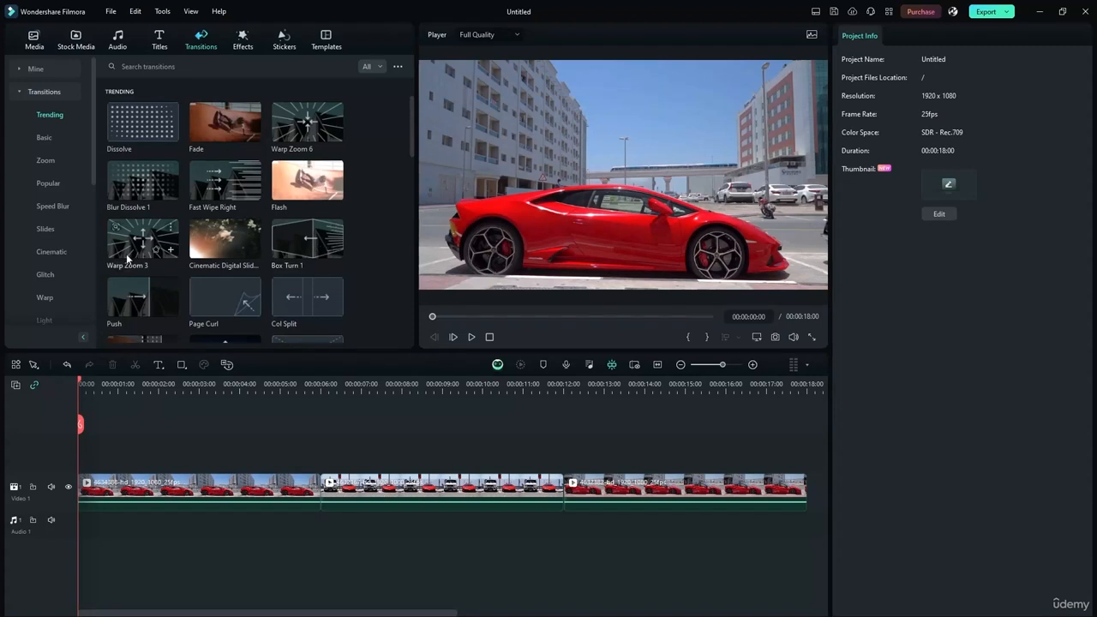
{"action": "left_click_drag", "start_coordinate": [133, 244], "coordinate": [320, 493]}
{"action": "left_click_drag", "start_coordinate": [138, 251], "coordinate": [562, 491]}
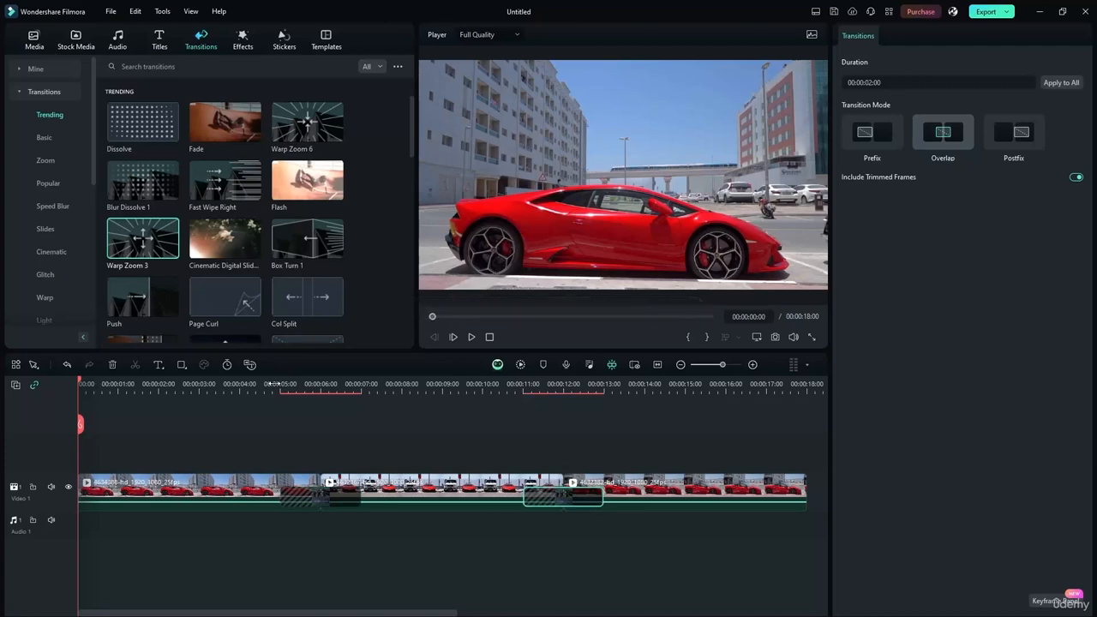
- Play back the transitions, then return the playhead to the start
{"action": "left_click", "coordinate": [250, 384]}
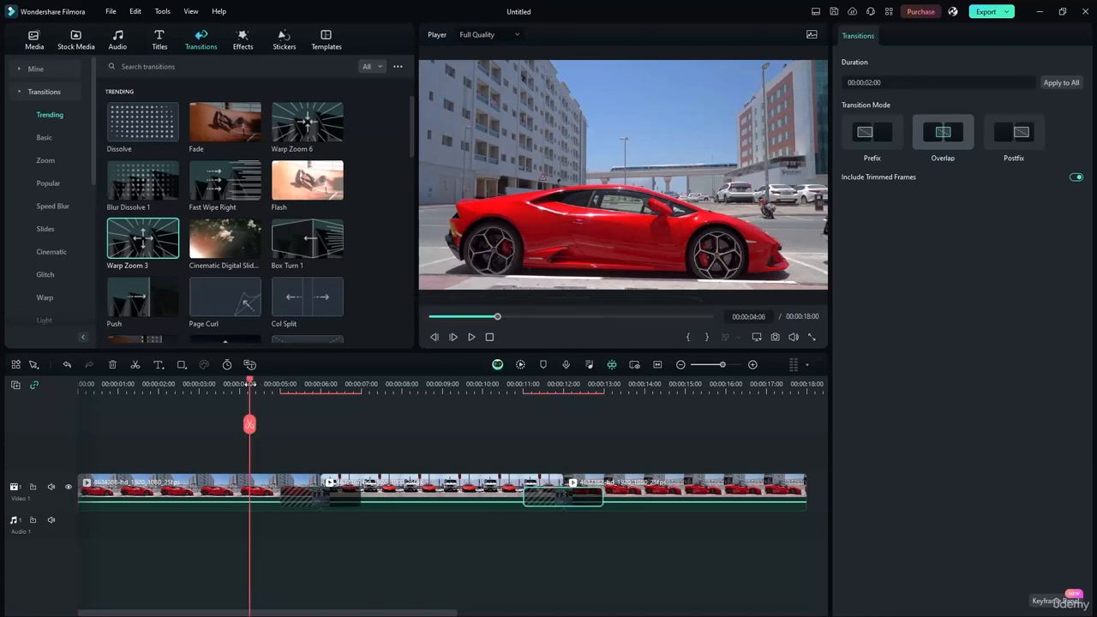
{"action": "left_click", "coordinate": [468, 336]}
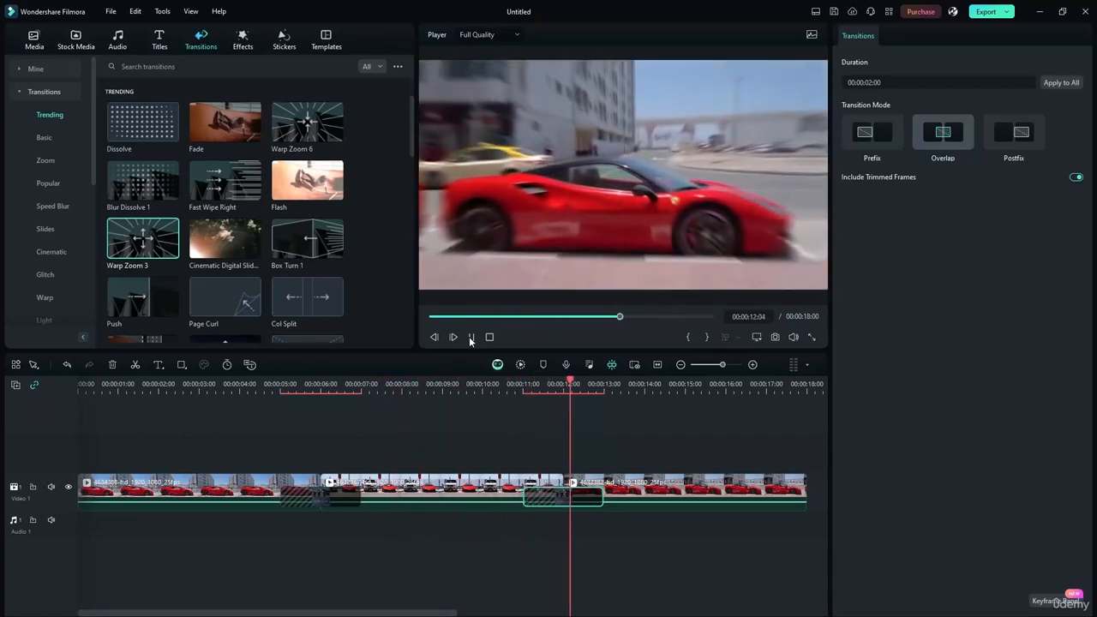
{"action": "left_click", "coordinate": [471, 337]}
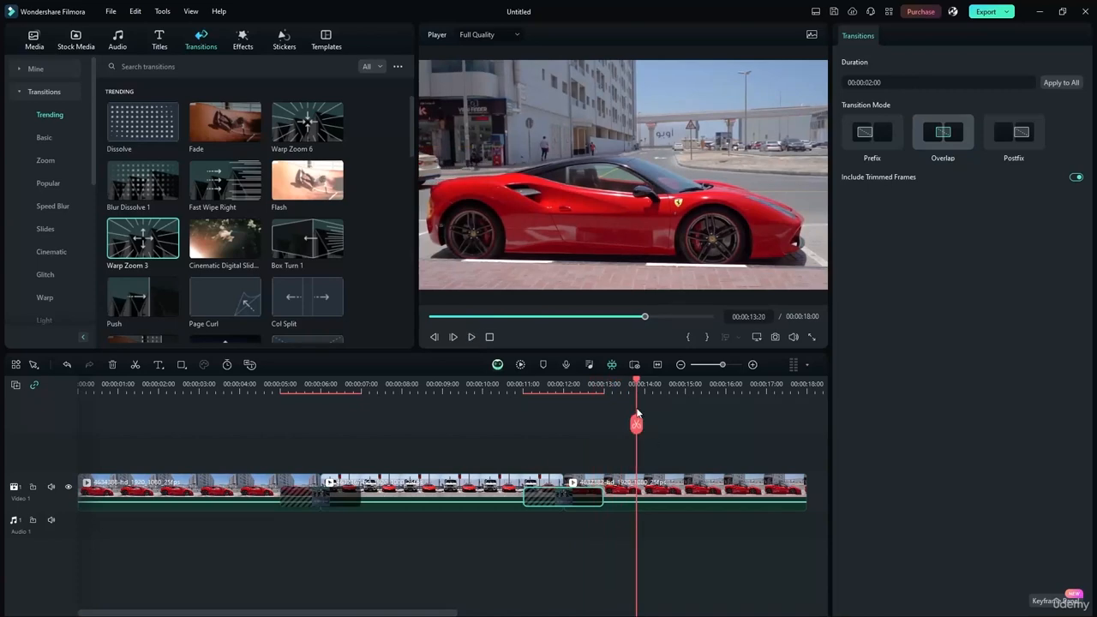
{"action": "left_click_drag", "start_coordinate": [635, 382], "coordinate": [80, 383]}
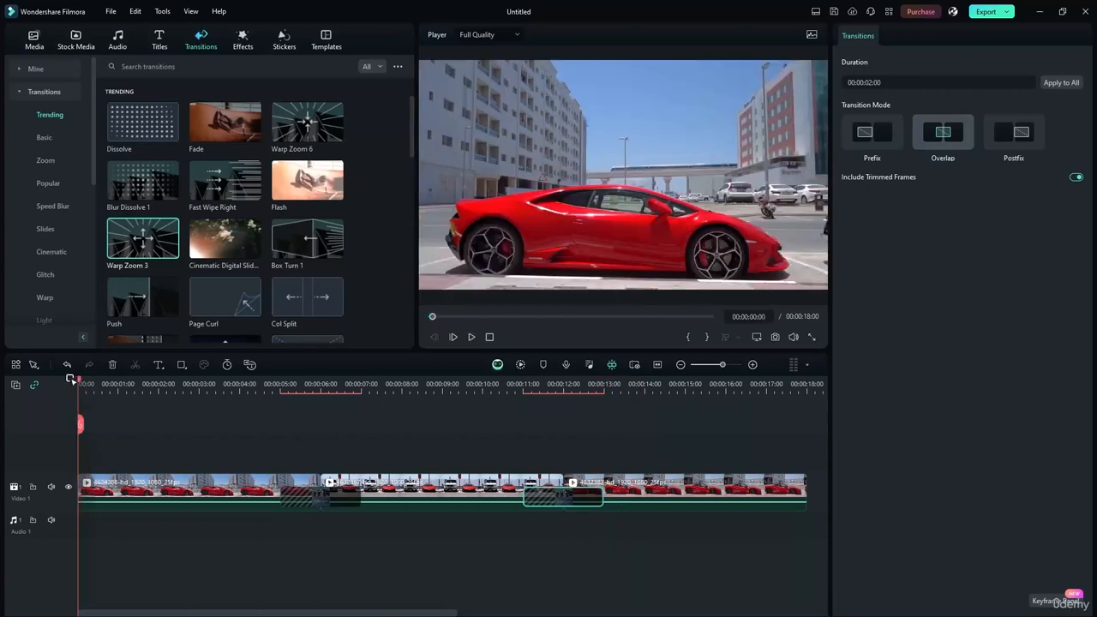
- Add the Default Title over the start of the video and inspect its properties
{"action": "left_click", "coordinate": [160, 39]}
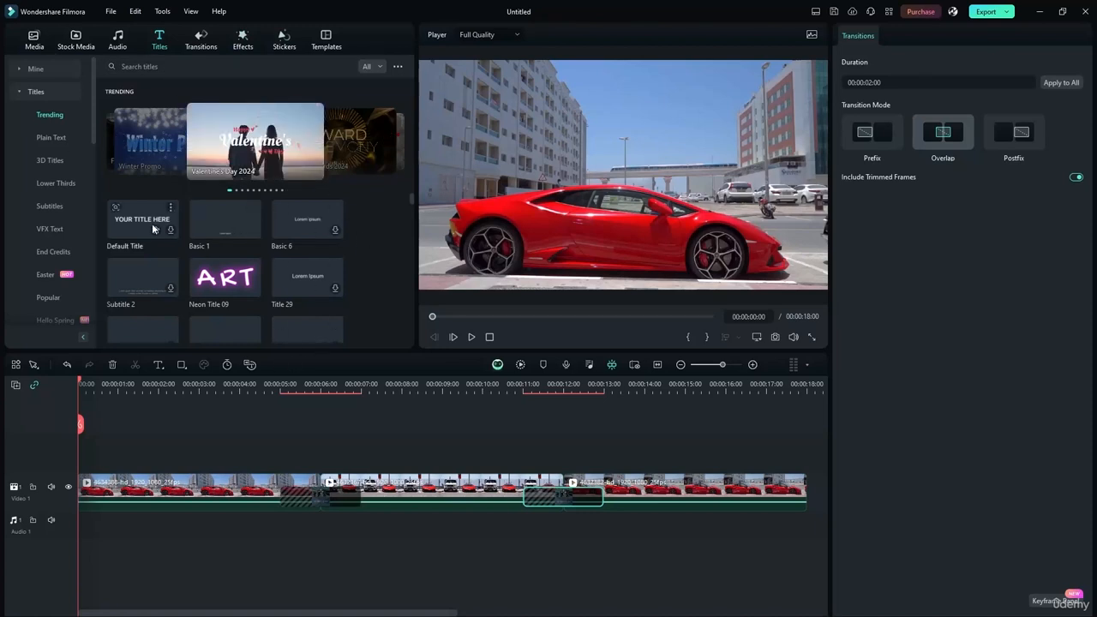
{"action": "left_click_drag", "start_coordinate": [152, 228], "coordinate": [84, 446]}
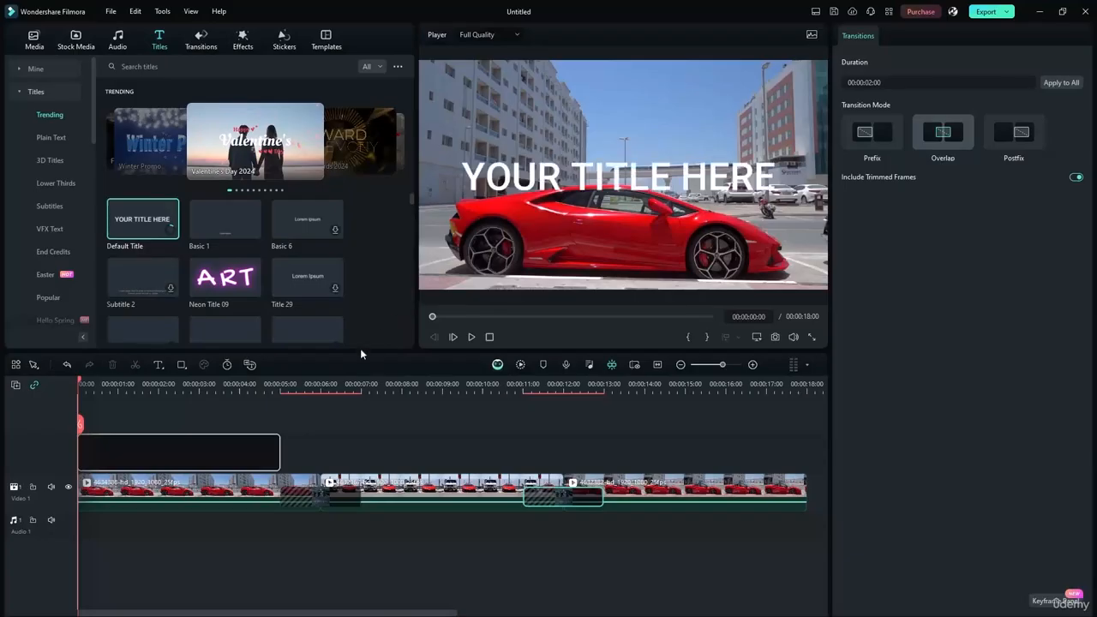
{"action": "left_click", "coordinate": [418, 409]}
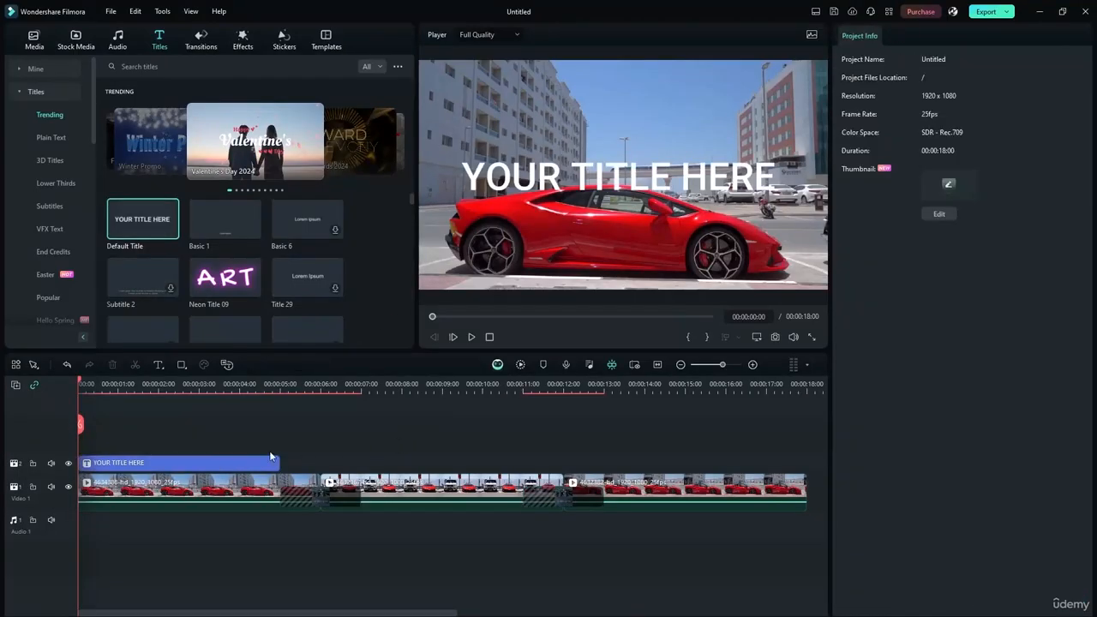
{"action": "left_click", "coordinate": [584, 195]}
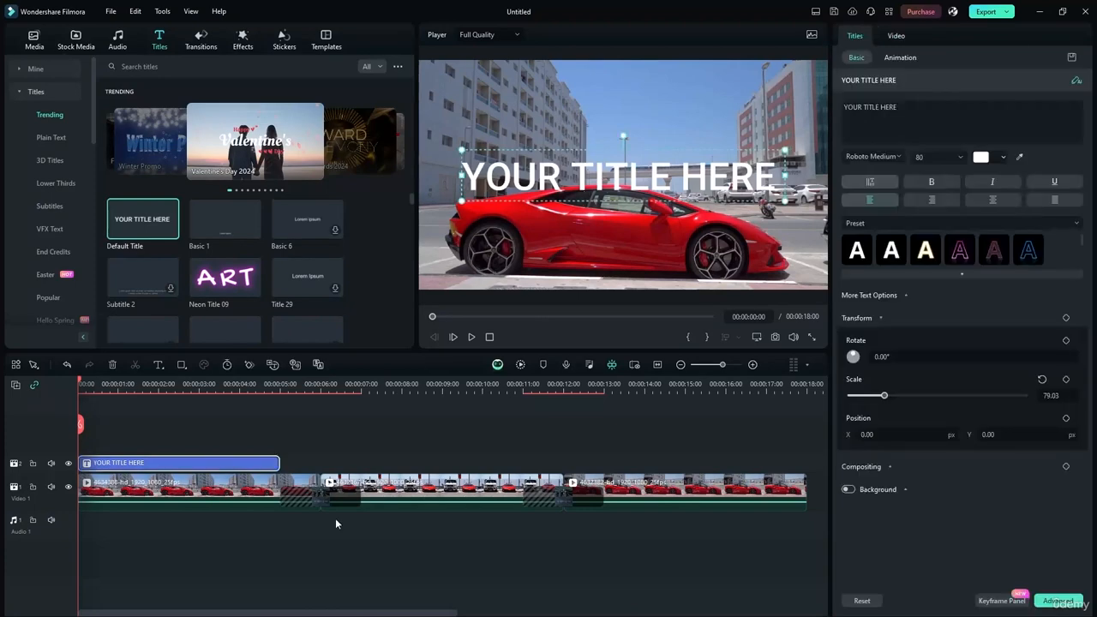
{"action": "left_click", "coordinate": [392, 442]}
- Preview the video with the Default Title, then delete the title clip
{"action": "left_click", "coordinate": [186, 465]}
{"action": "left_click", "coordinate": [472, 338]}
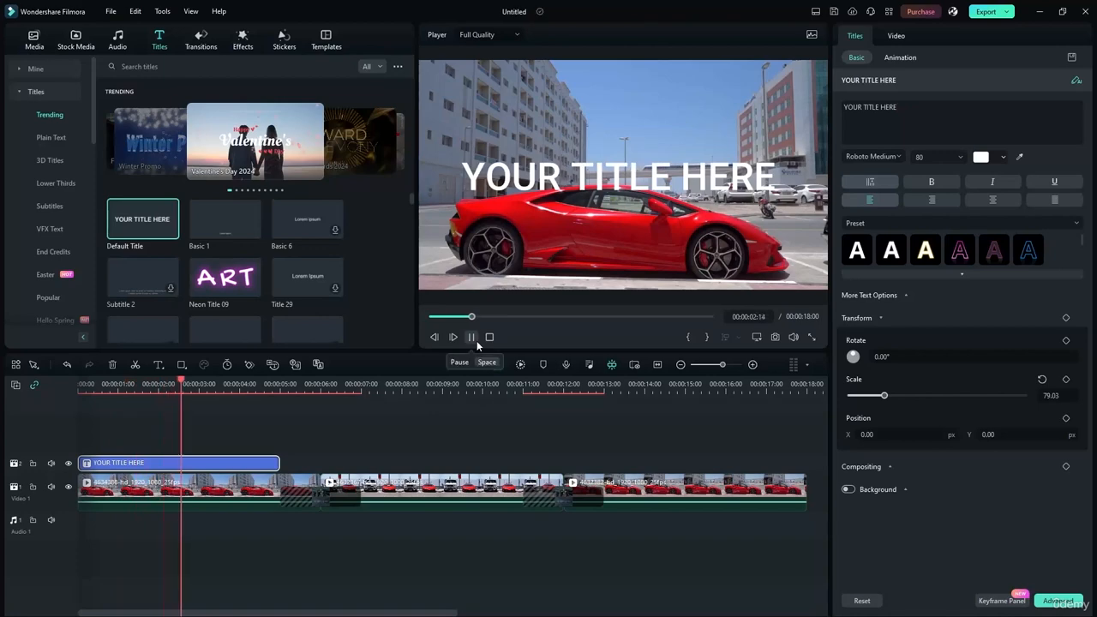
{"action": "left_click", "coordinate": [472, 339]}
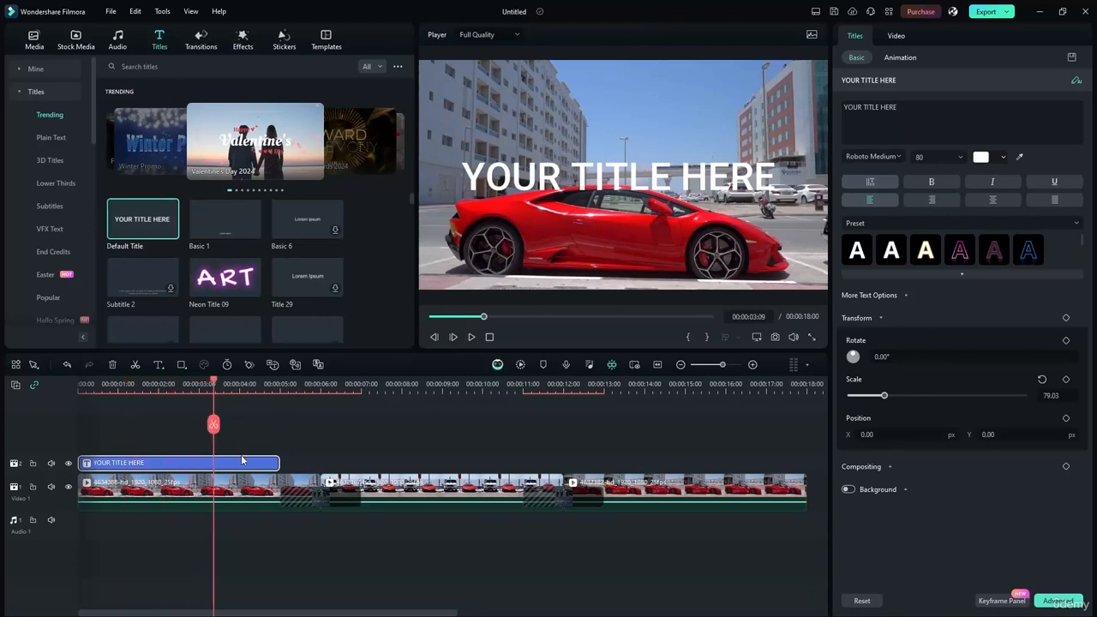
{"action": "key", "text": "Delete"}
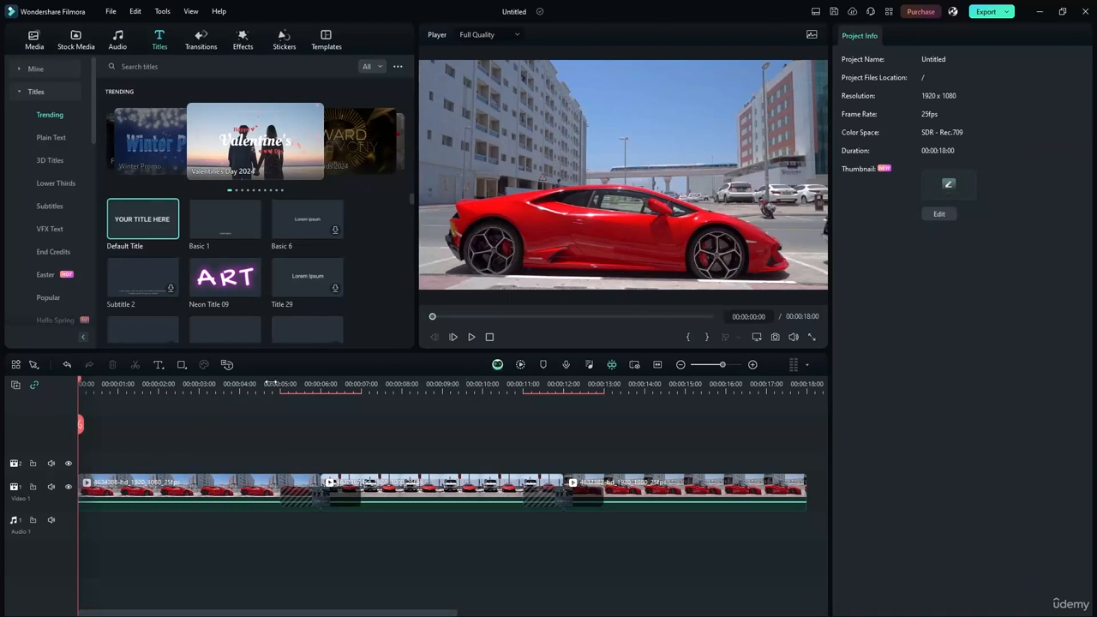
- Preview Title 29, Neon Title 09, Subtitle 2, Social Media Subscribe, Travel Chic Title 2 and Big Title Pack Title 03
{"action": "left_click", "coordinate": [292, 283]}
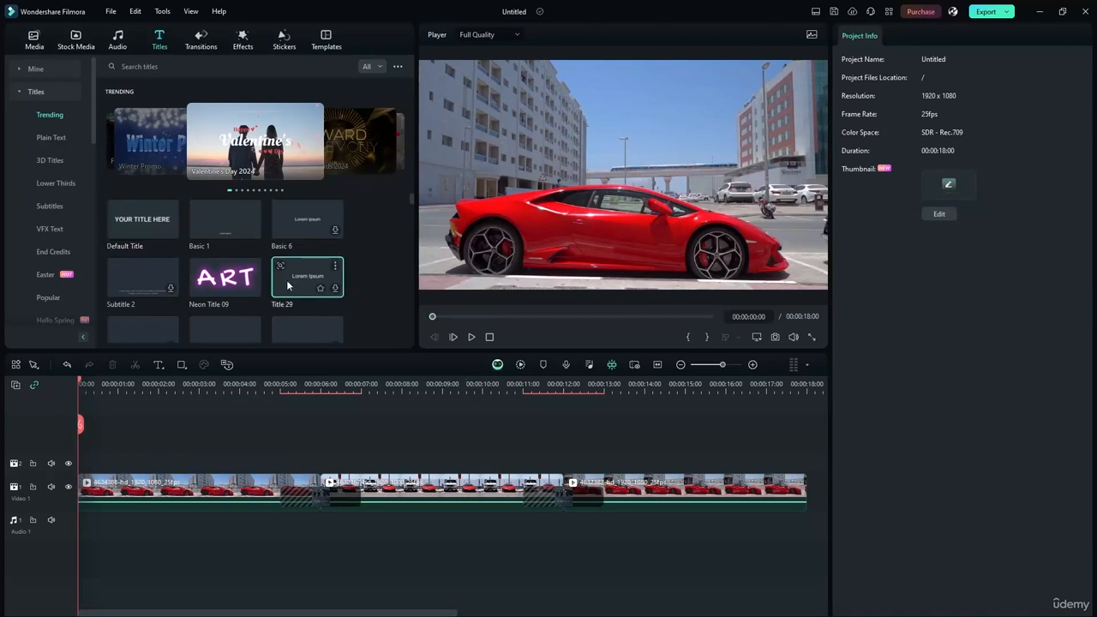
{"action": "left_click", "coordinate": [205, 281]}
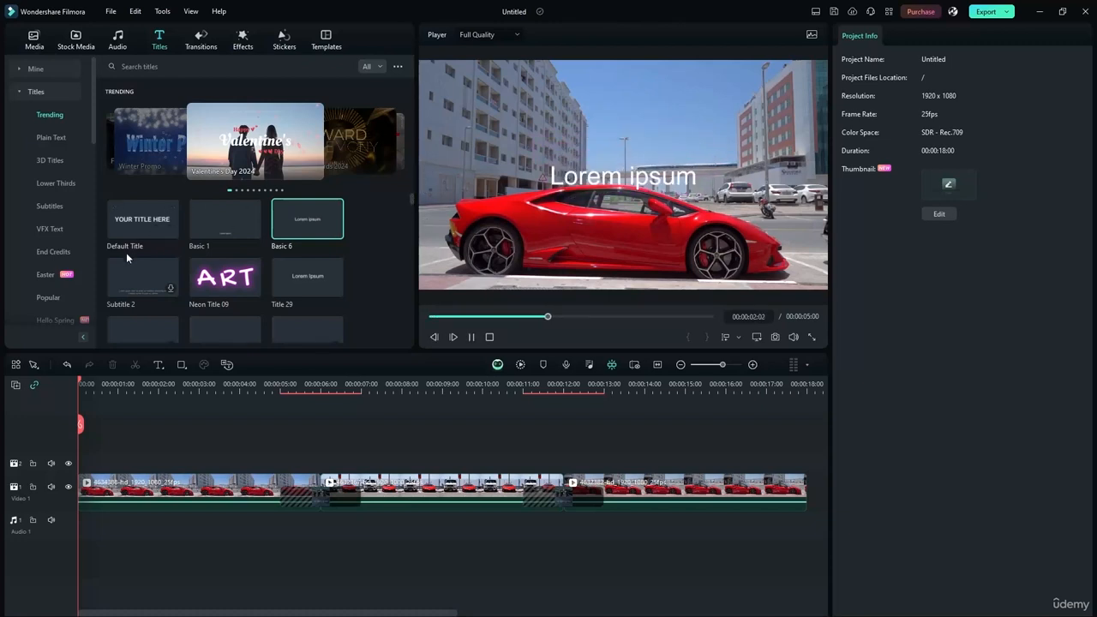
{"action": "left_click", "coordinate": [133, 293]}
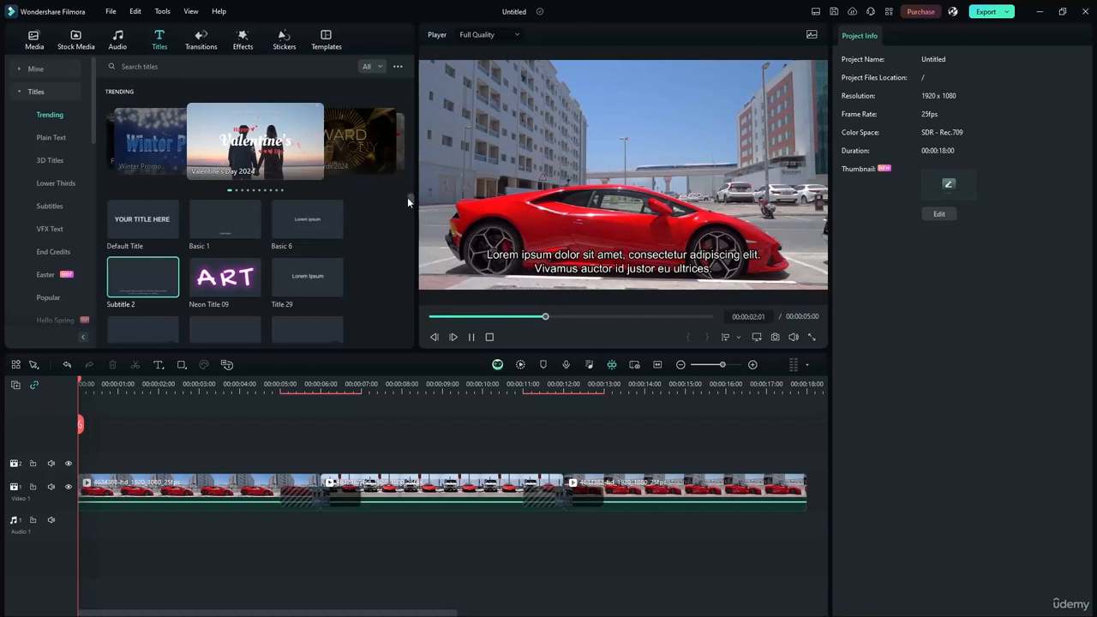
{"action": "left_click_drag", "start_coordinate": [407, 202], "coordinate": [408, 216]}
{"action": "left_click", "coordinate": [288, 247]}
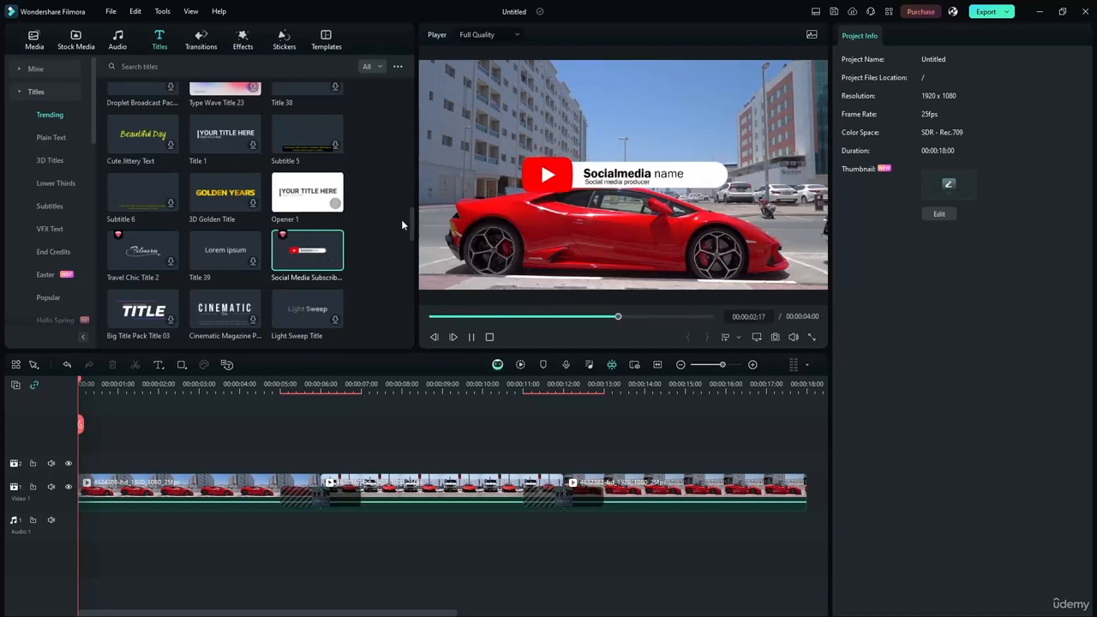
{"action": "left_click", "coordinate": [142, 250]}
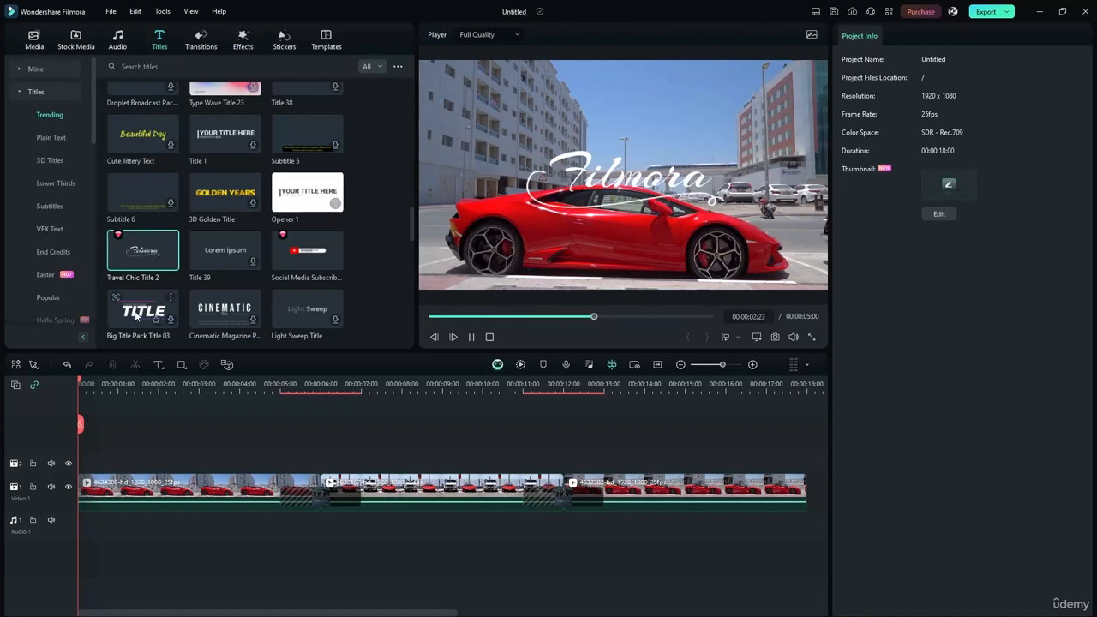
{"action": "left_click", "coordinate": [171, 319]}
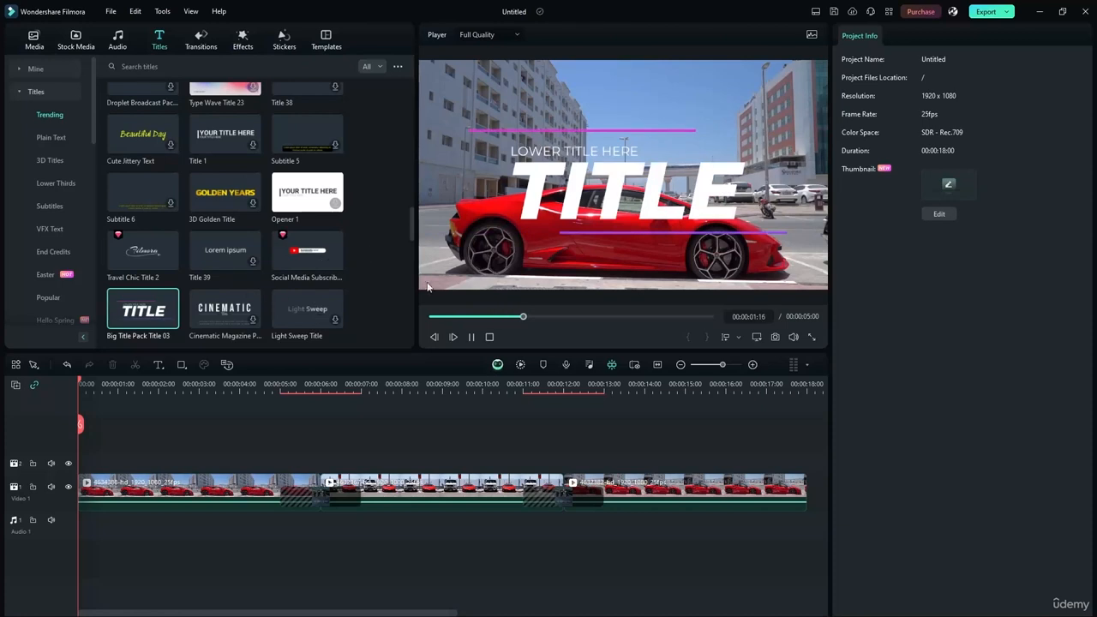
- Place Big Title Pack Title 03 on the track above the video, about two seconds long, and preview it
{"action": "left_click_drag", "start_coordinate": [135, 297], "coordinate": [86, 445]}
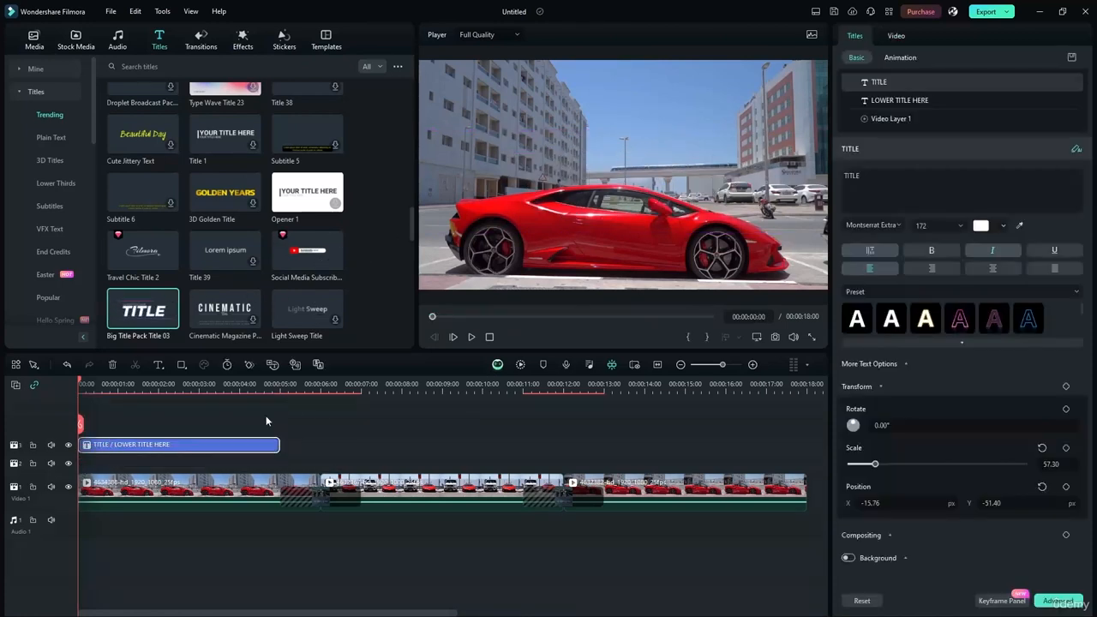
{"action": "left_click_drag", "start_coordinate": [120, 444], "coordinate": [169, 451]}
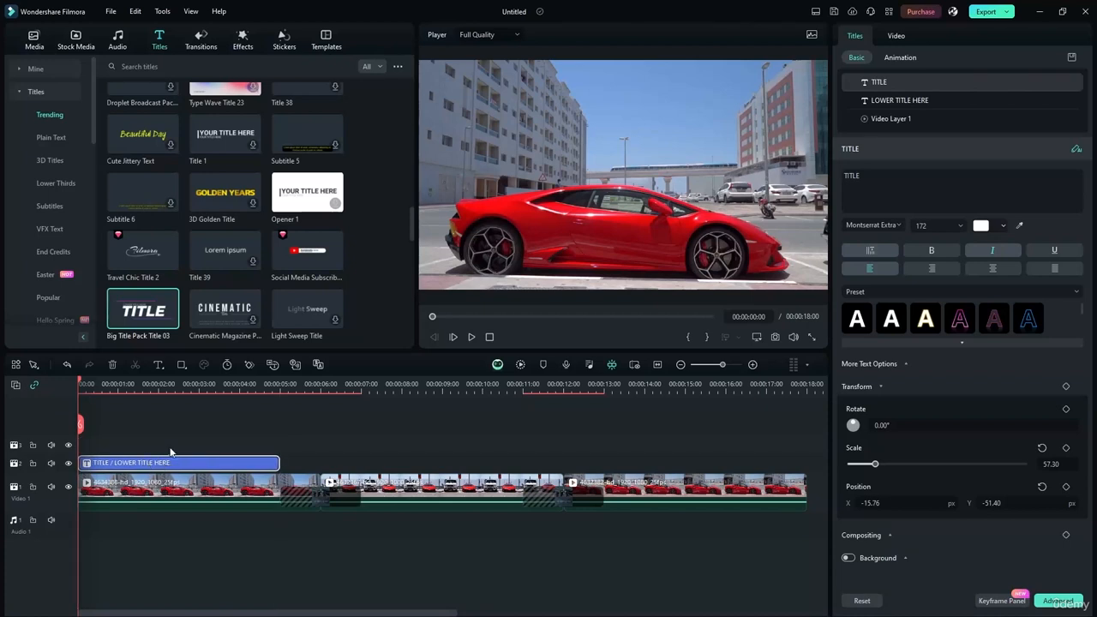
{"action": "left_click_drag", "start_coordinate": [274, 462], "coordinate": [155, 463]}
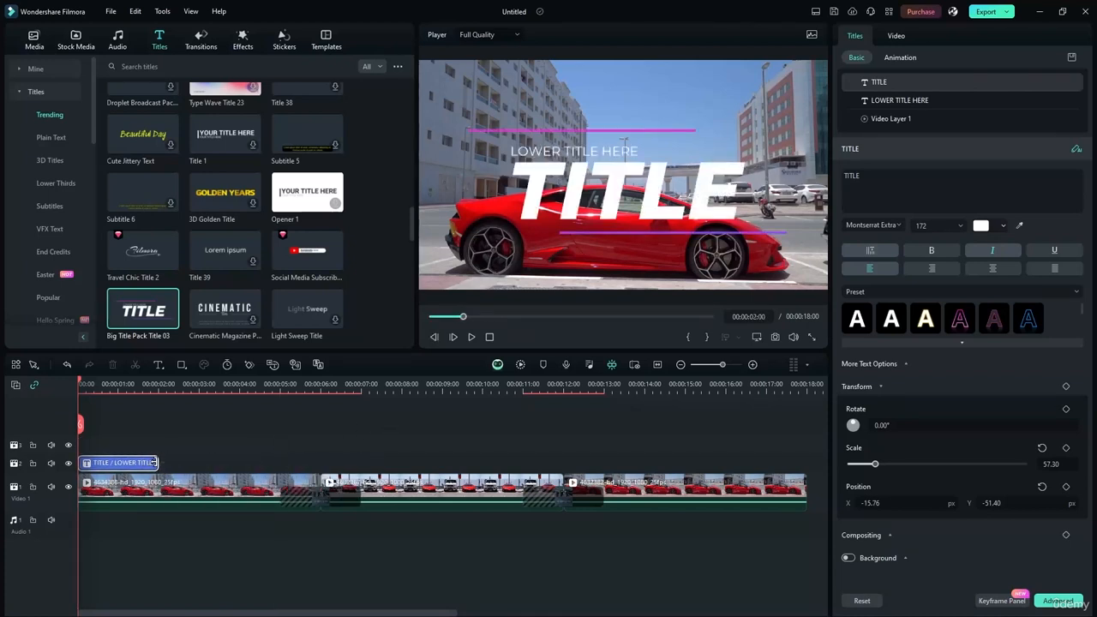
{"action": "left_click", "coordinate": [470, 336]}
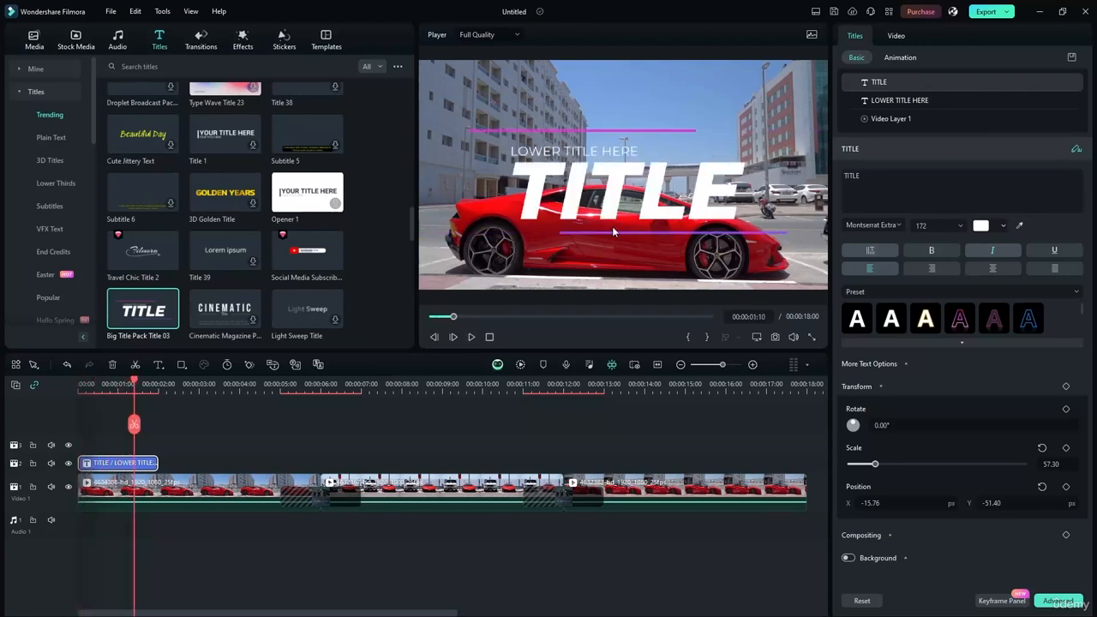
{"action": "left_click", "coordinate": [470, 336]}
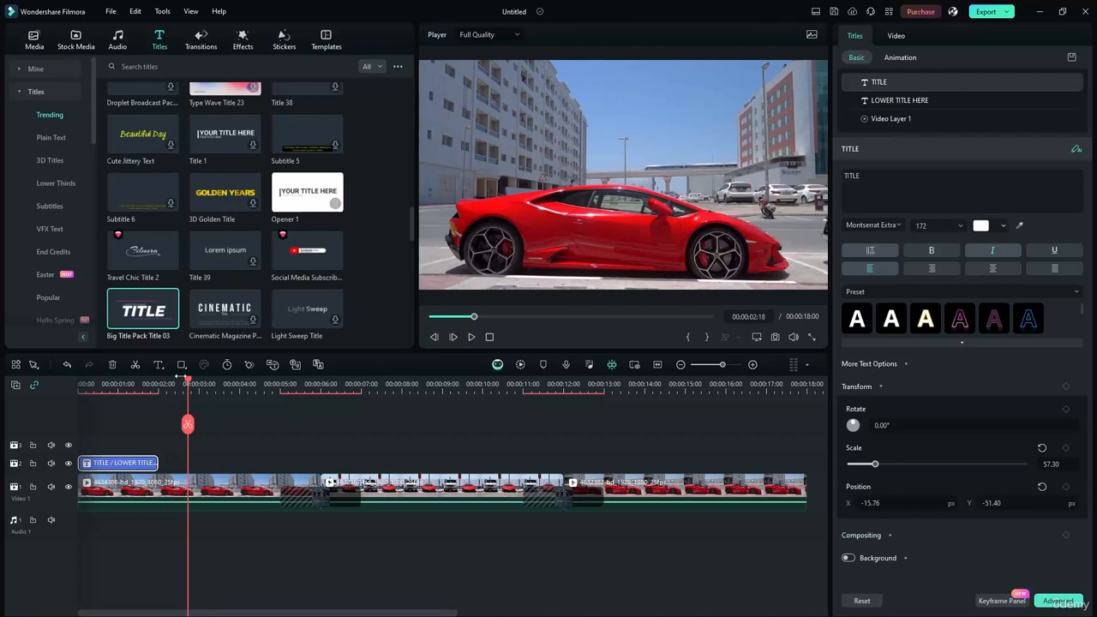
- Extend the title to end at 00:00:03:02 and preview it from the start
{"action": "left_click_drag", "start_coordinate": [155, 463], "coordinate": [198, 462]}
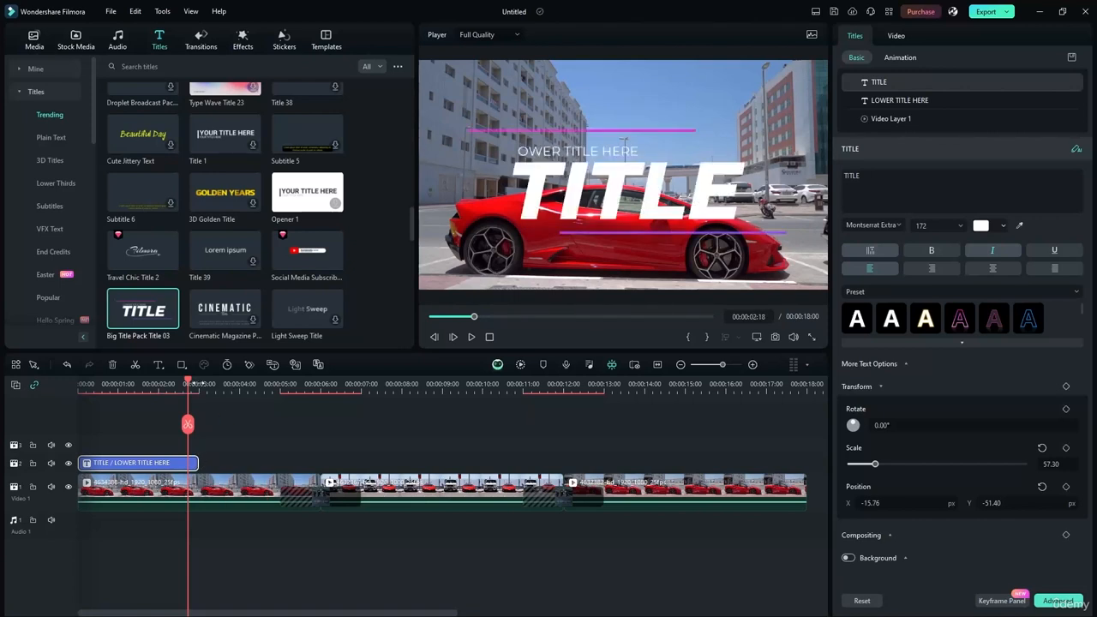
{"action": "key", "text": "Home"}
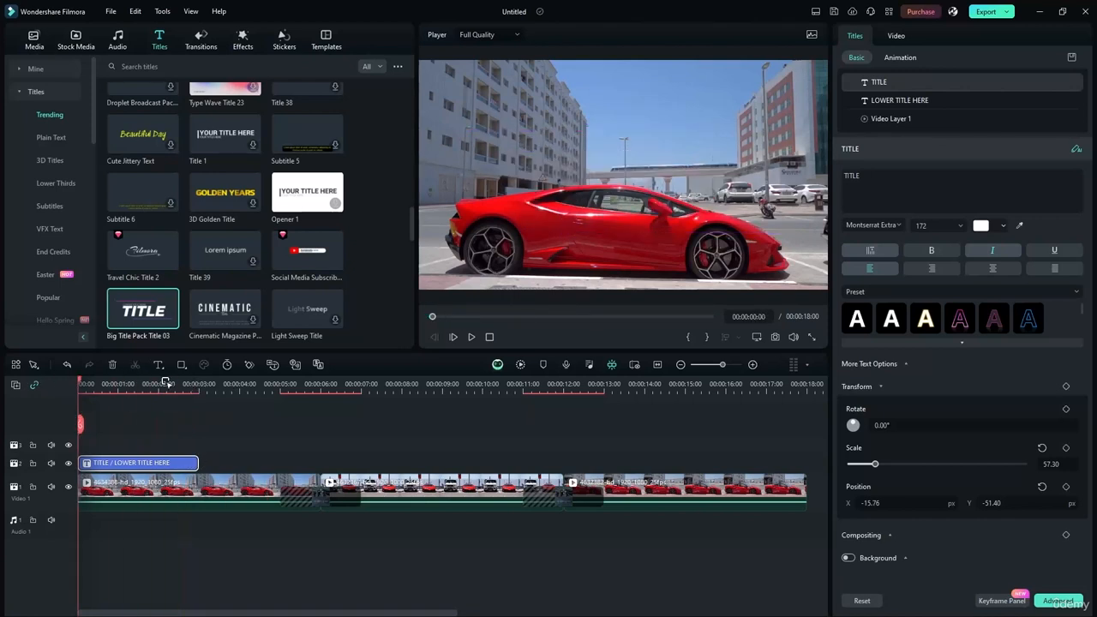
{"action": "left_click", "coordinate": [473, 337]}
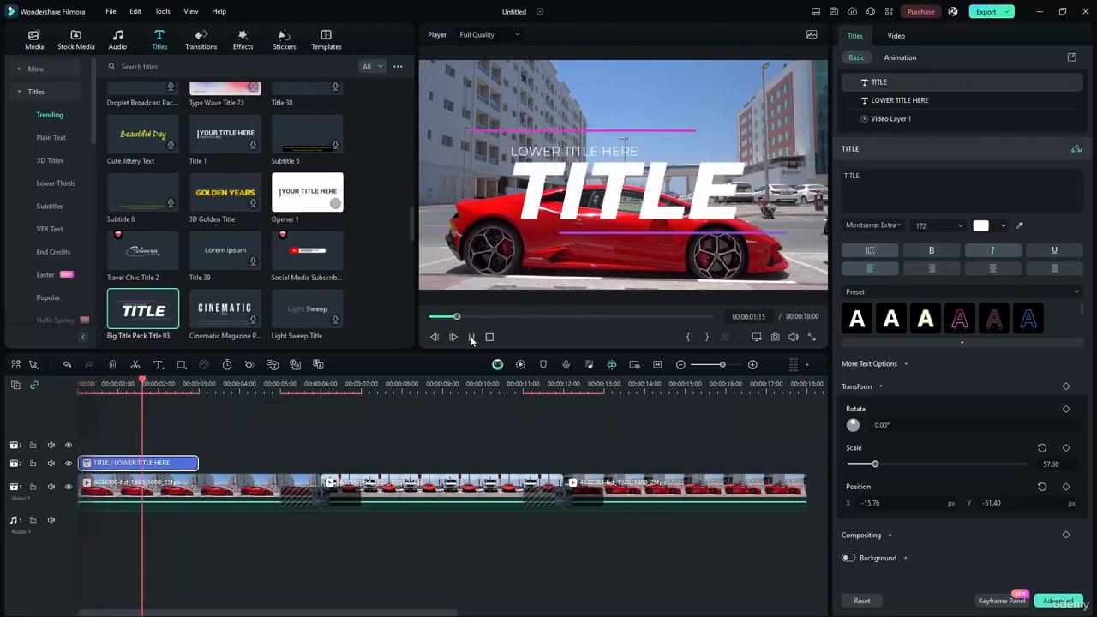
{"action": "left_click", "coordinate": [471, 337]}
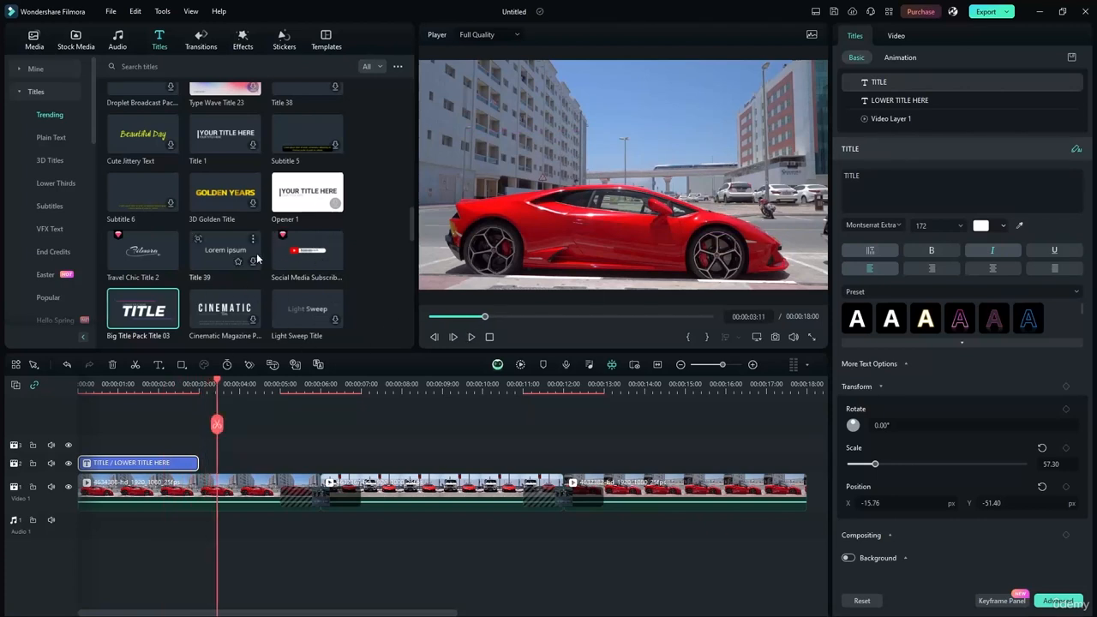
{"action": "left_click", "coordinate": [375, 65]}
- Add the Social Media Subscribe title over the last clip, ending at 00:00:17:00
{"action": "left_click", "coordinate": [377, 65]}
{"action": "left_click", "coordinate": [377, 65]}
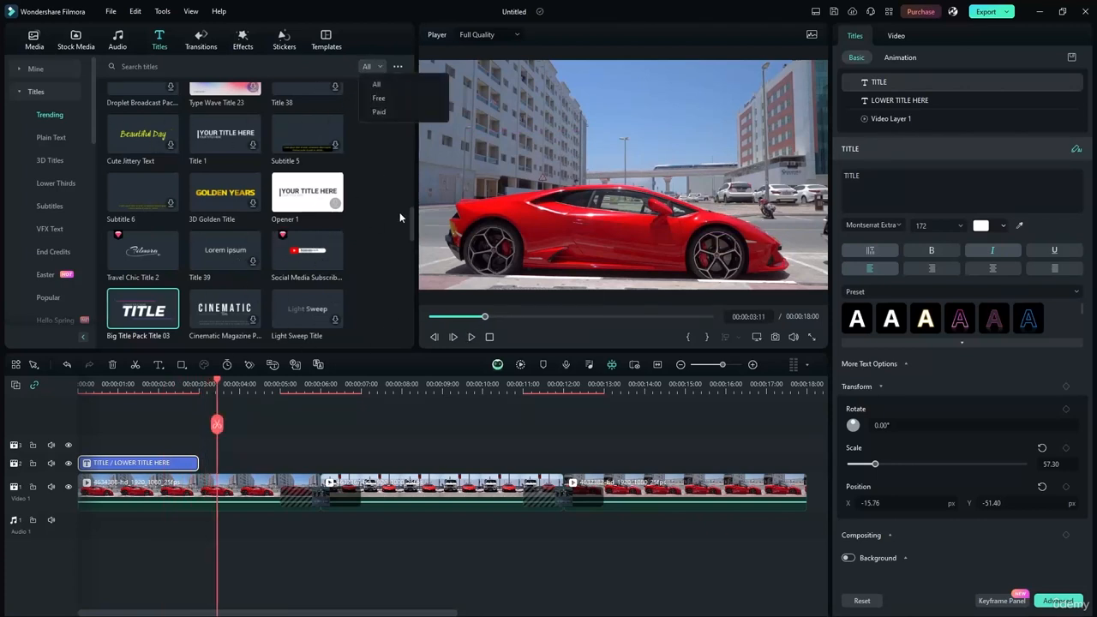
{"action": "mouse_move", "coordinate": [412, 230]}
{"action": "left_mouse_down"}
{"action": "mouse_move", "coordinate": [416, 261]}
{"action": "mouse_move", "coordinate": [415, 230]}
{"action": "left_mouse_up"}
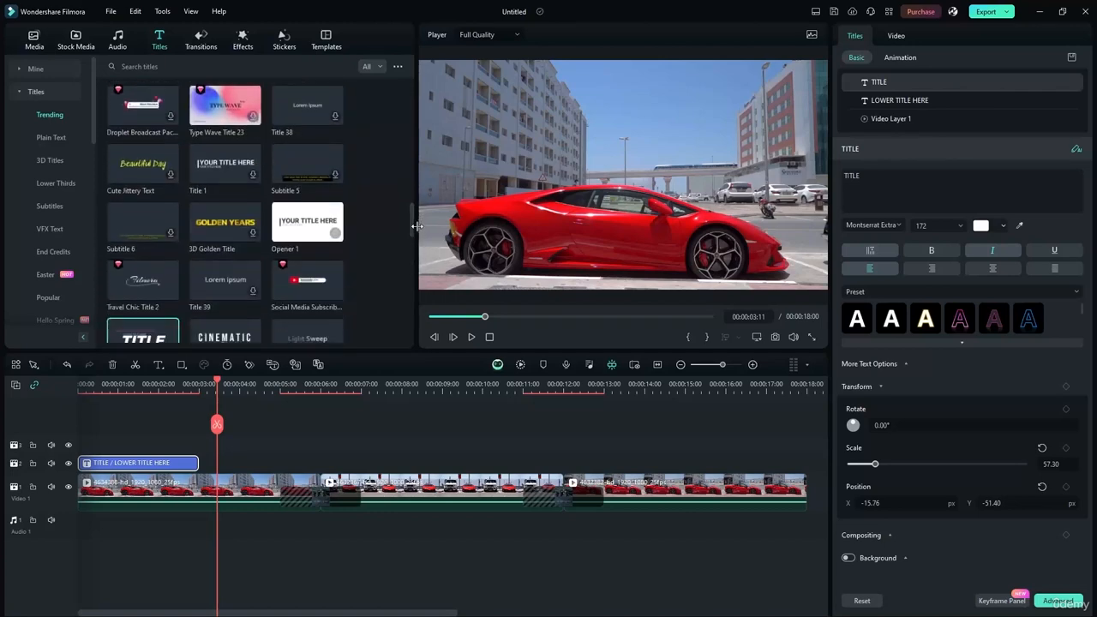
{"action": "left_click_drag", "start_coordinate": [289, 283], "coordinate": [651, 471]}
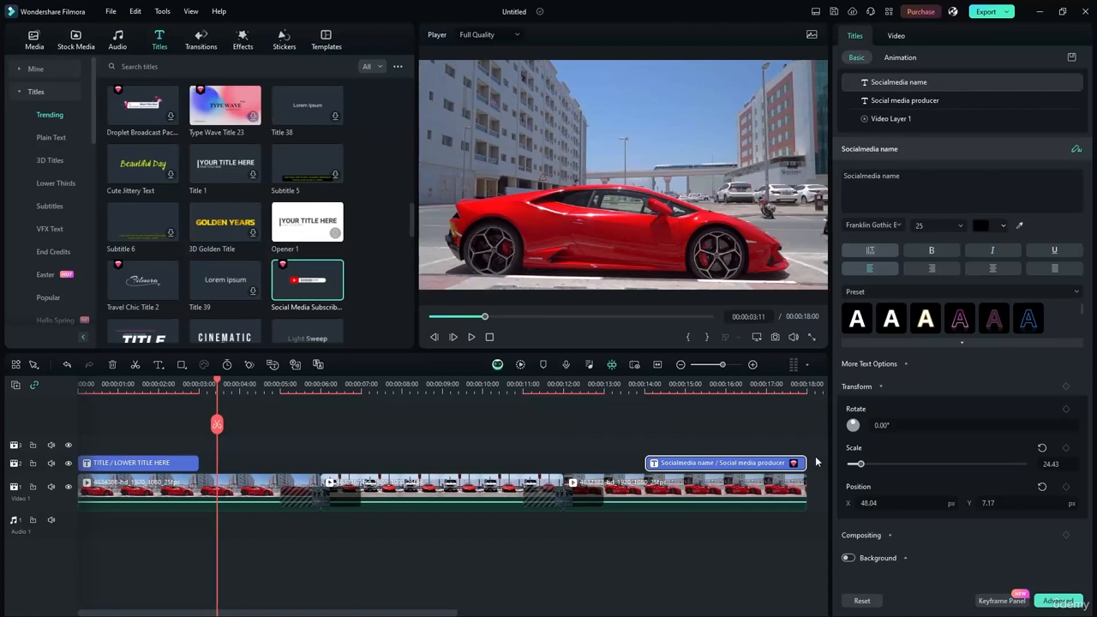
{"action": "mouse_move", "coordinate": [807, 464]}
{"action": "left_mouse_down"}
{"action": "mouse_move", "coordinate": [762, 463]}
{"action": "mouse_move", "coordinate": [785, 462]}
{"action": "left_mouse_up"}
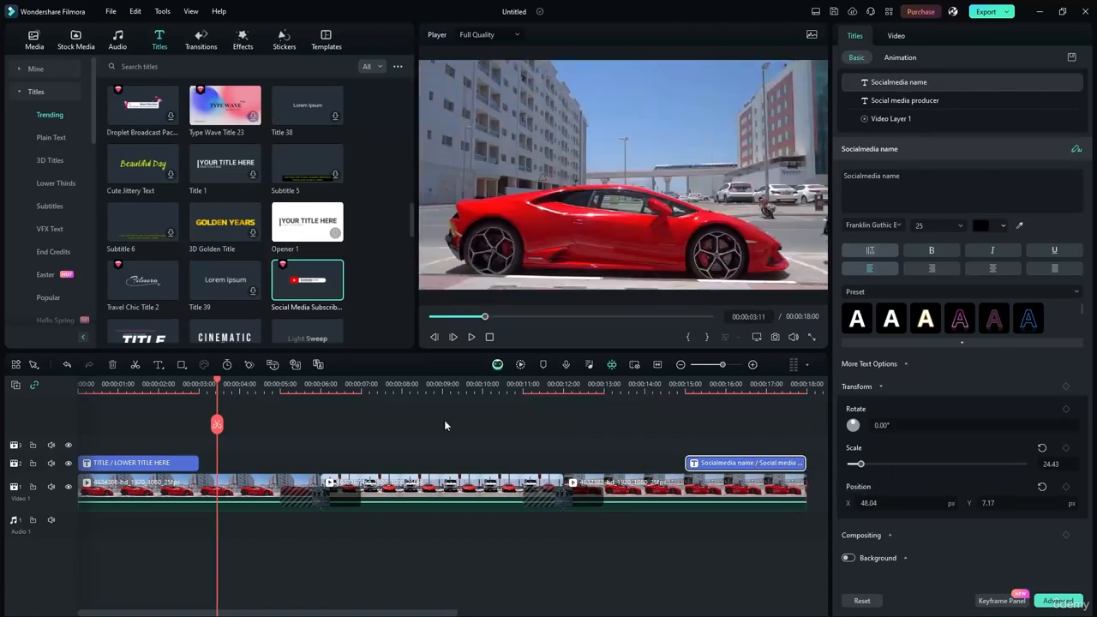
- Preview the subscribe title animation, then return the playhead to the opening title
{"action": "left_click_drag", "start_coordinate": [215, 383], "coordinate": [618, 417]}
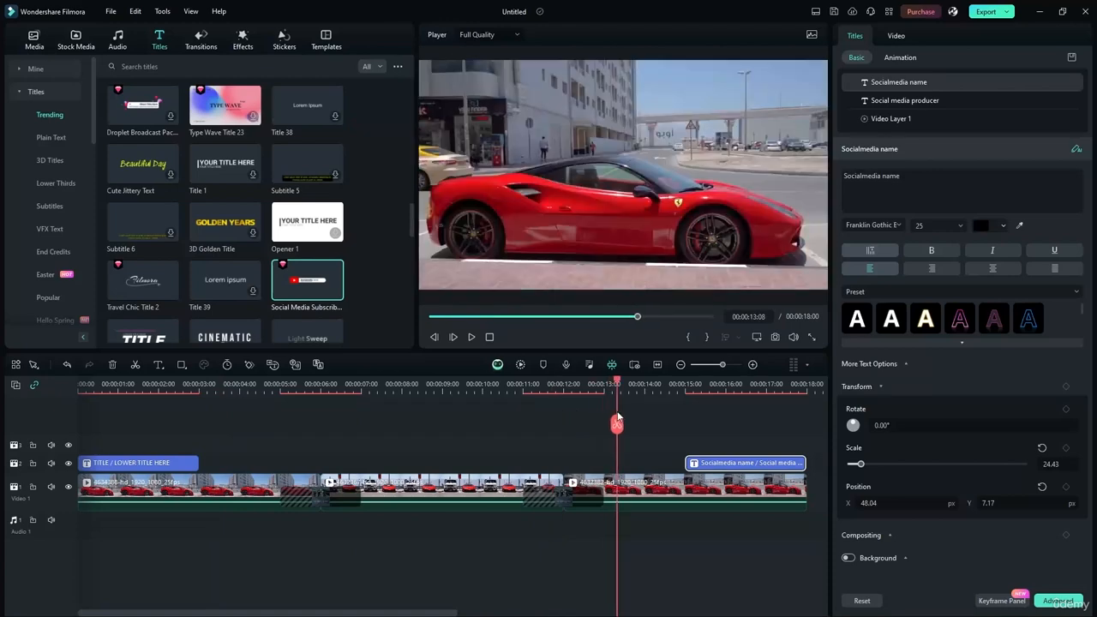
{"action": "left_click", "coordinate": [470, 337]}
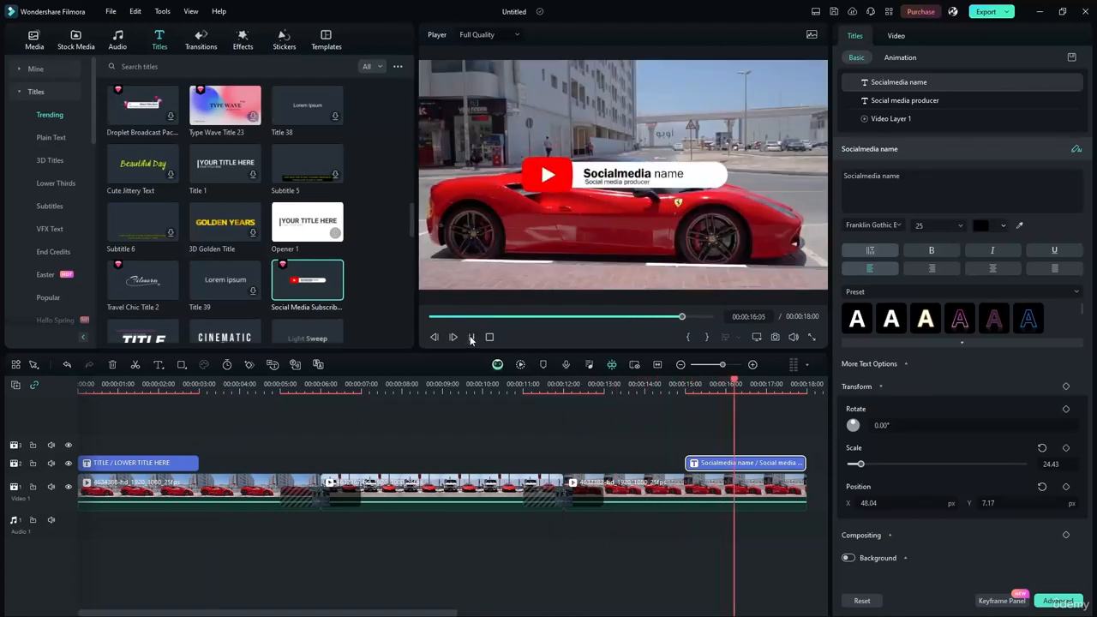
{"action": "key", "text": "space"}
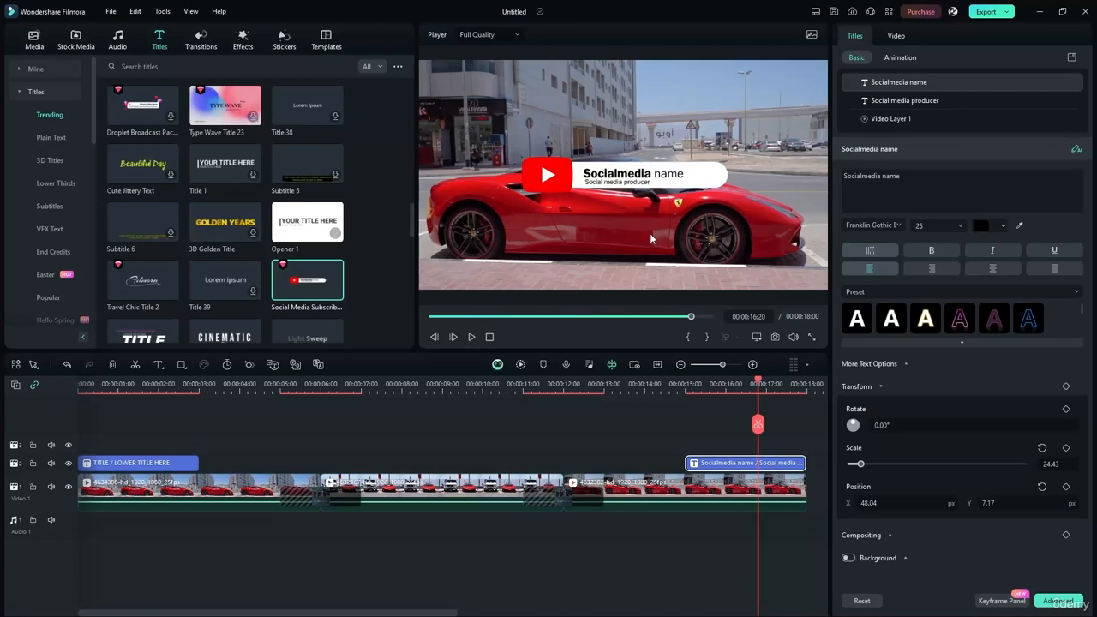
{"action": "left_click", "coordinate": [548, 402]}
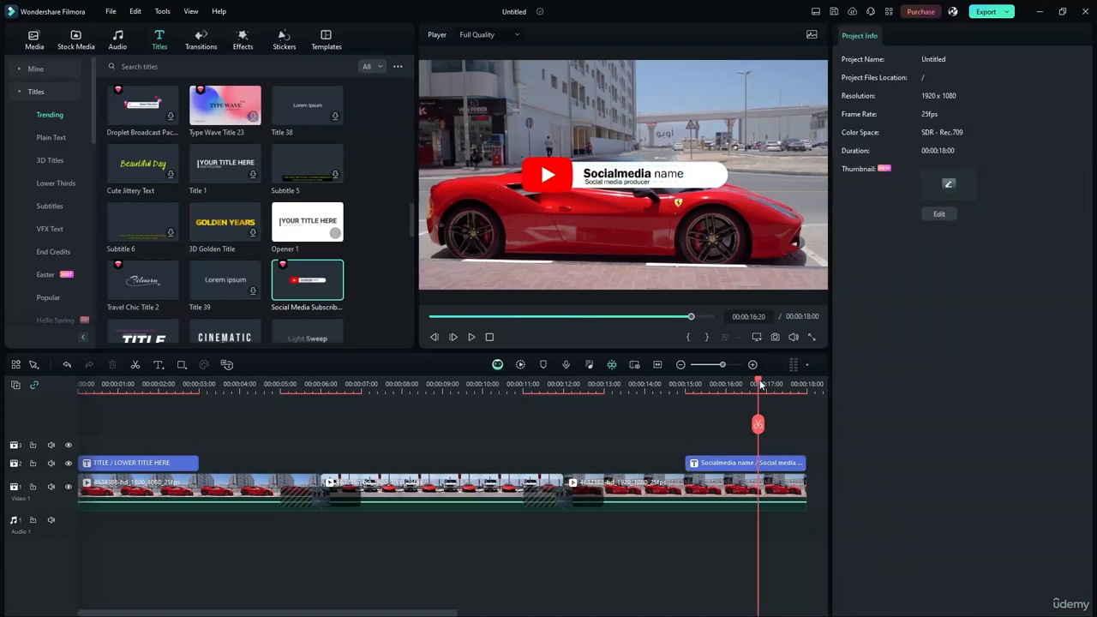
{"action": "left_click_drag", "start_coordinate": [759, 384], "coordinate": [124, 385]}
- Select the opening title and drag its TITLE word lower, to X 19.48, Y -217.66
{"action": "left_click", "coordinate": [148, 463]}
{"action": "left_click", "coordinate": [21, 72]}
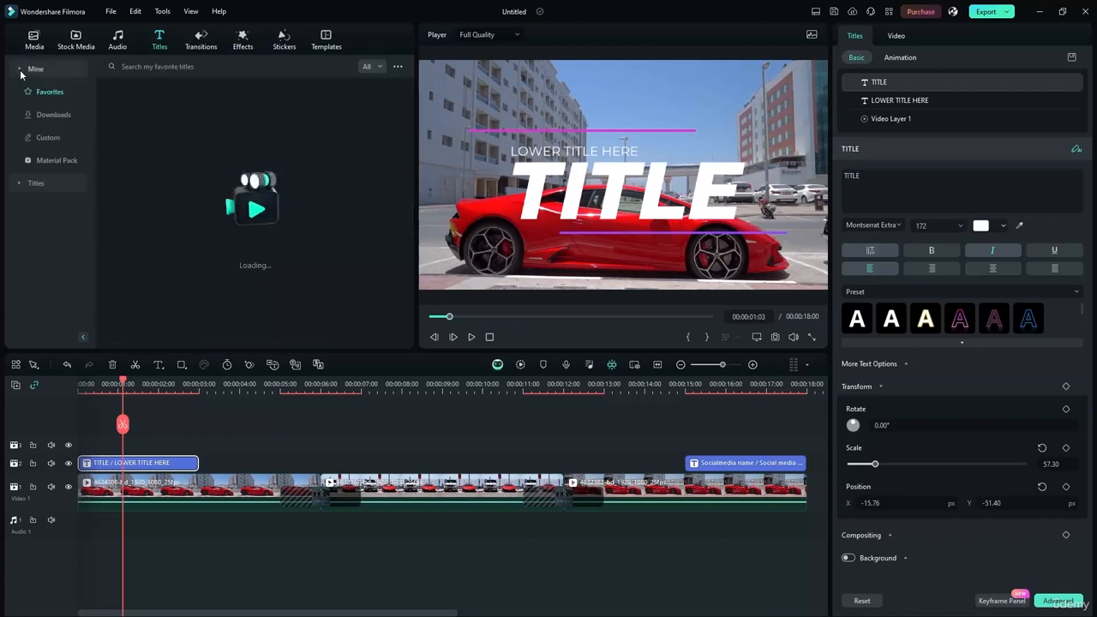
{"action": "left_click", "coordinate": [44, 161]}
{"action": "left_click", "coordinate": [25, 72]}
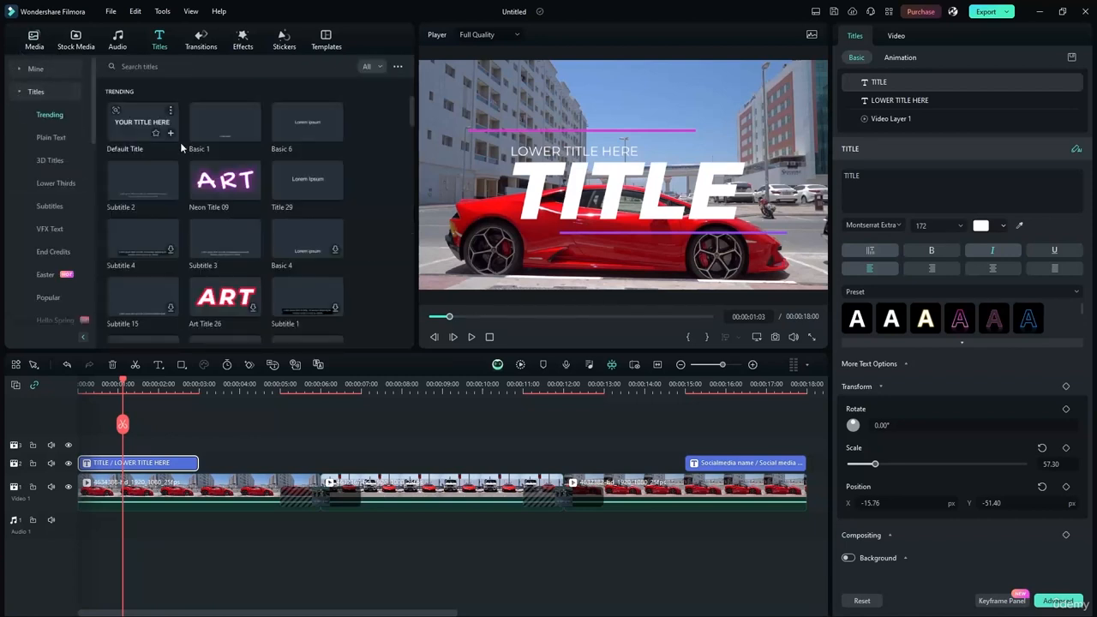
{"action": "double_click", "coordinate": [541, 151]}
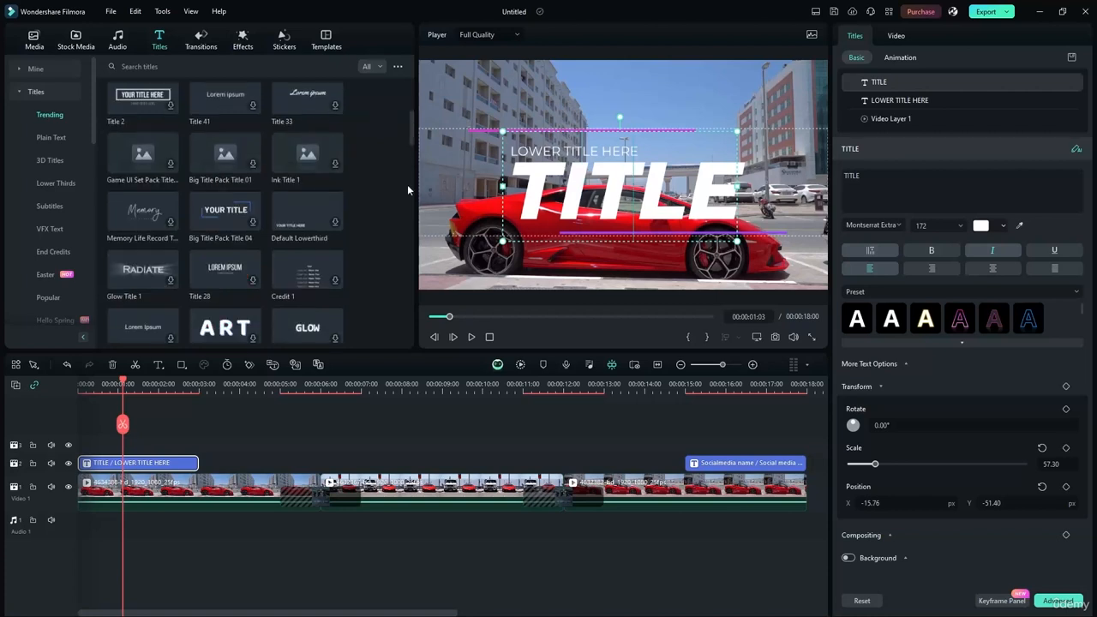
{"action": "left_click_drag", "start_coordinate": [585, 190], "coordinate": [587, 188]}
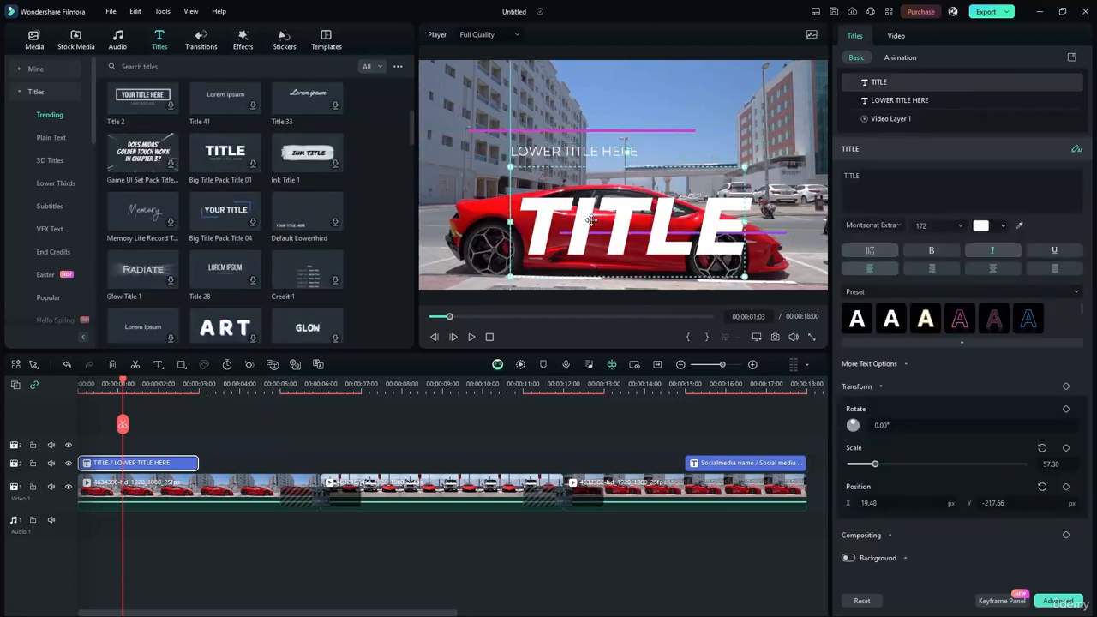
- Retype the small line as LAMBORGHINI SHOWCASE and move TITLE up to Y -105.55
{"action": "left_click", "coordinate": [592, 153]}
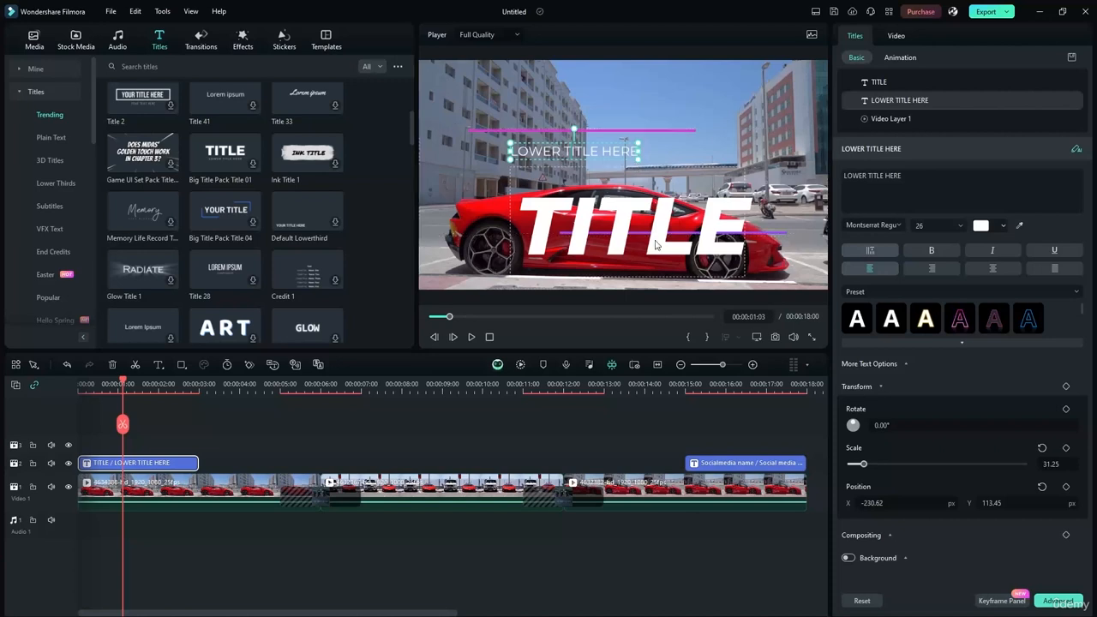
{"action": "double_click", "coordinate": [627, 205]}
{"action": "double_click", "coordinate": [609, 150]}
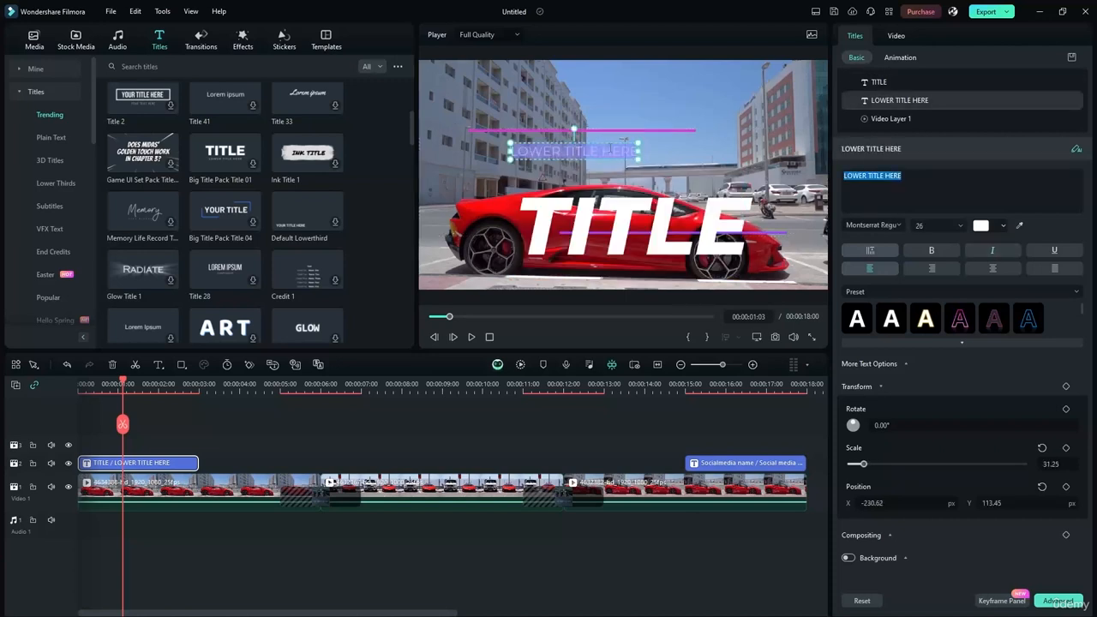
{"action": "type", "text": "LAM"}
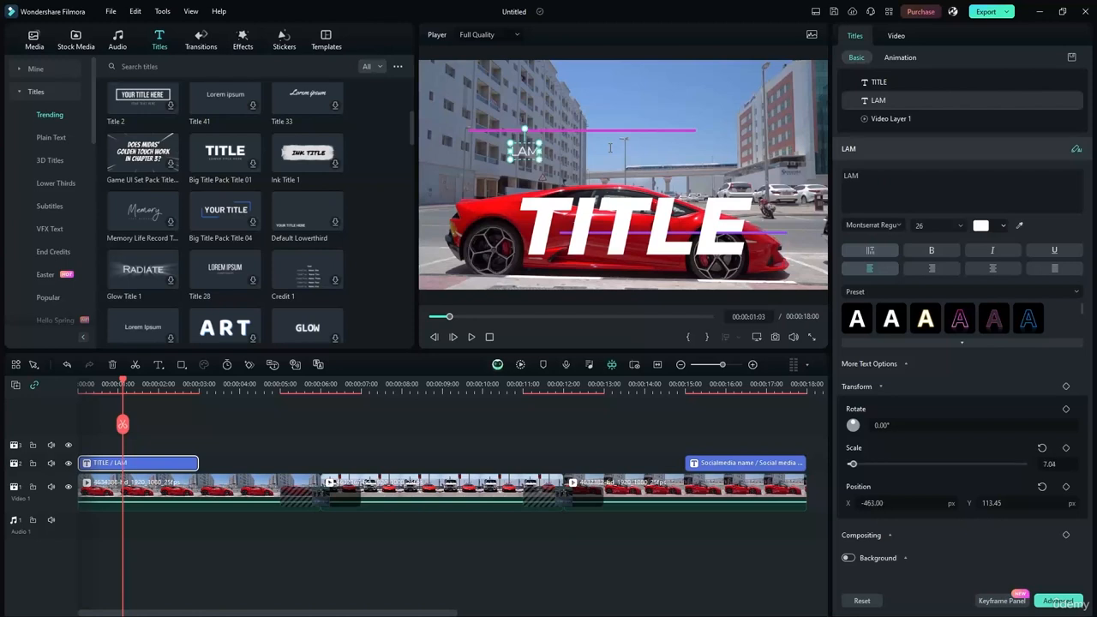
{"action": "type", "text": "BORGH"}
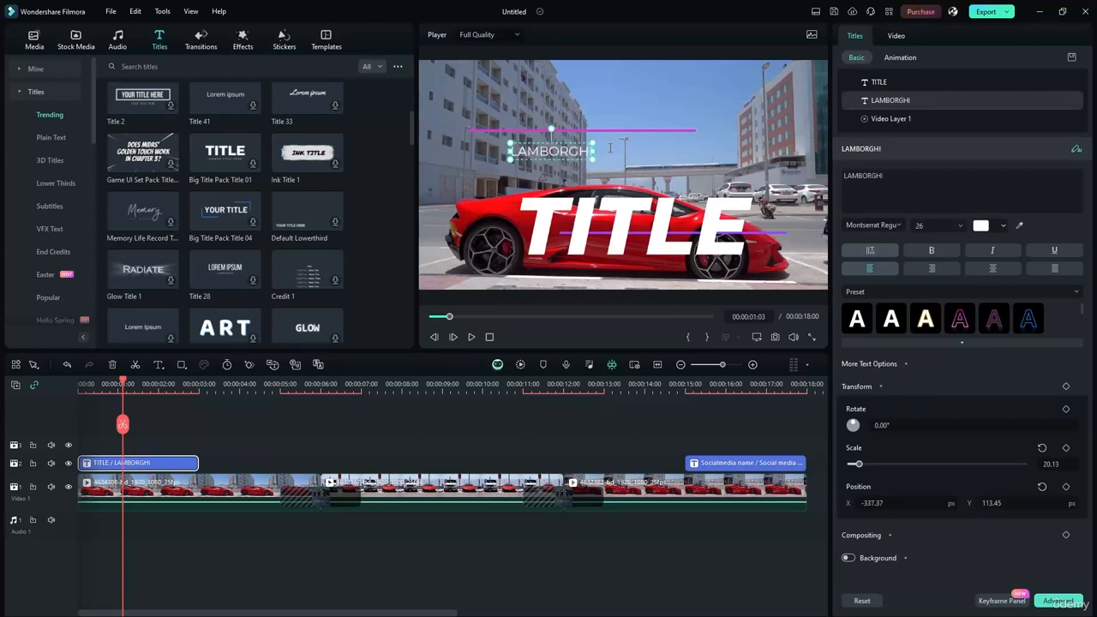
{"action": "type", "text": "IIN"}
{"action": "key", "text": "BackSpace"}
{"action": "type", "text": "NI"}
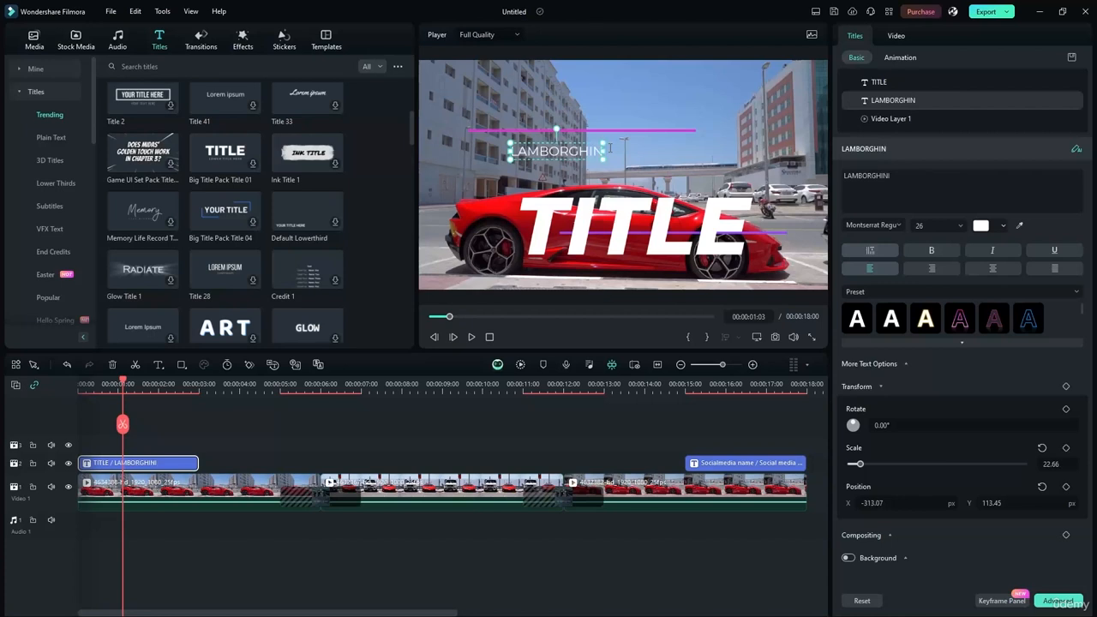
{"action": "type", "text": " SHOWCASE"}
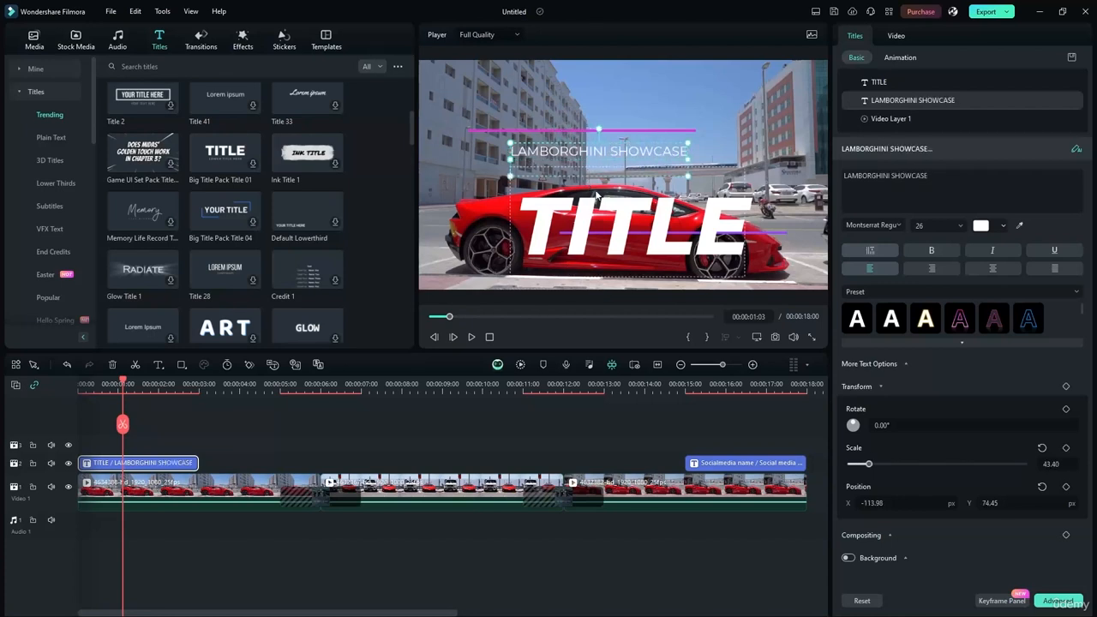
{"action": "left_click_drag", "start_coordinate": [577, 227], "coordinate": [628, 202]}
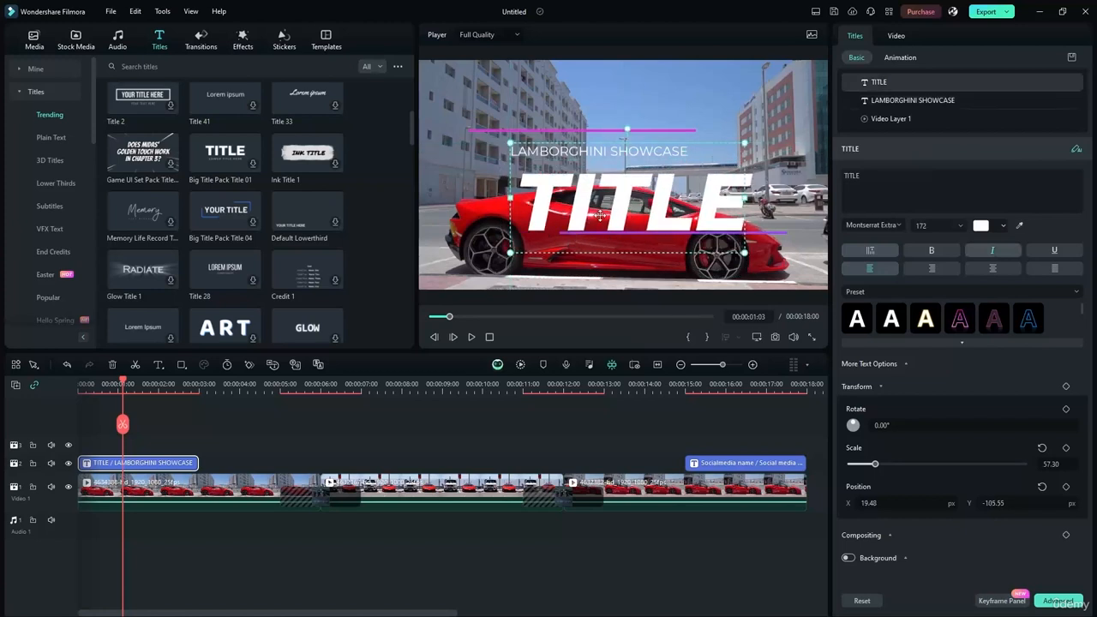
- Nudge the big word into place under LAMBORGHINI SHOWCASE and retype TITLE as CARZ
{"action": "double_click", "coordinate": [600, 214]}
{"action": "left_click", "coordinate": [646, 203]}
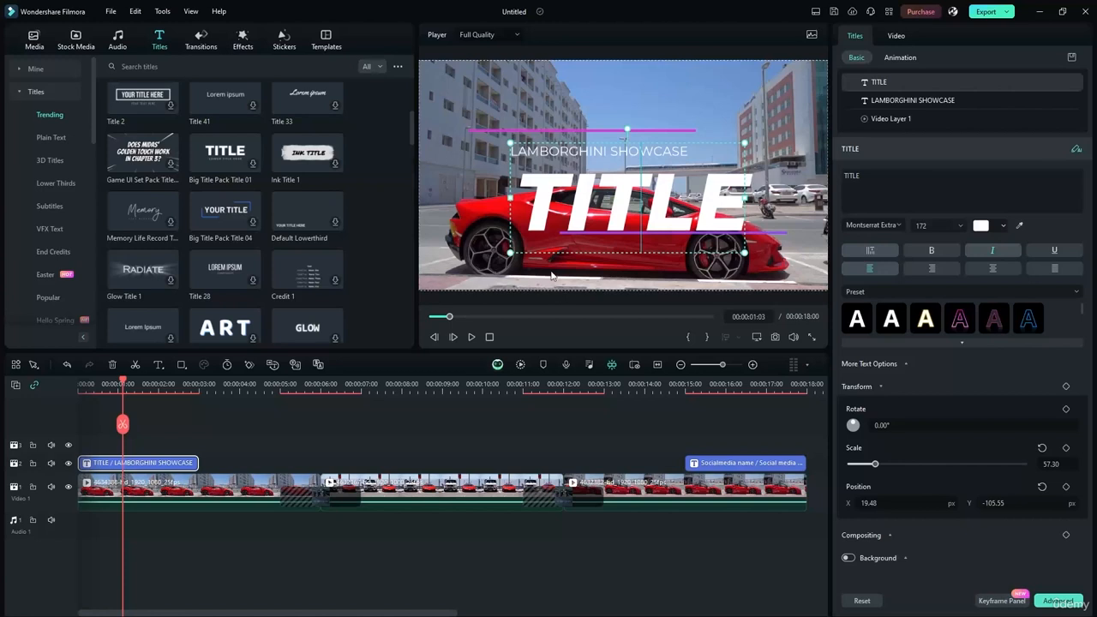
{"action": "left_click_drag", "start_coordinate": [608, 222], "coordinate": [608, 208]}
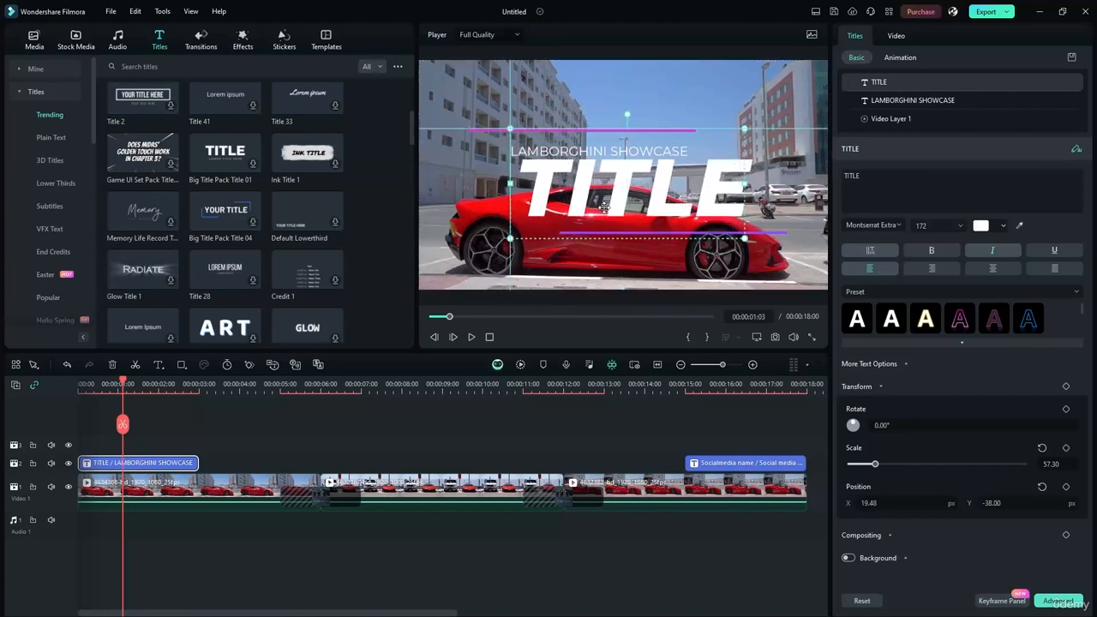
{"action": "left_click_drag", "start_coordinate": [605, 209], "coordinate": [605, 211]}
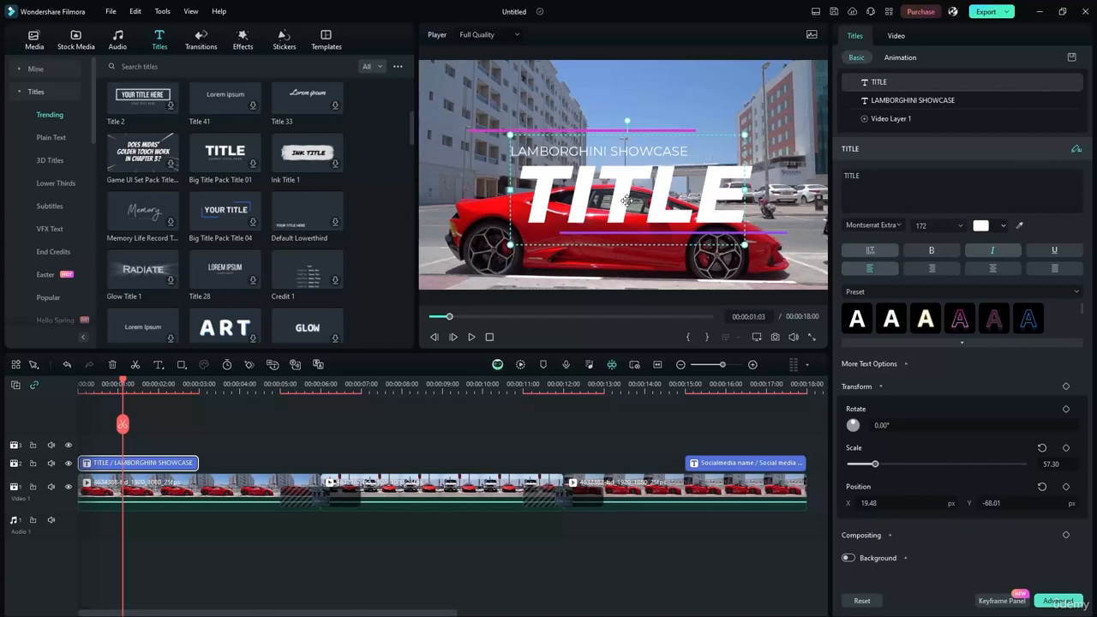
{"action": "double_click", "coordinate": [626, 200]}
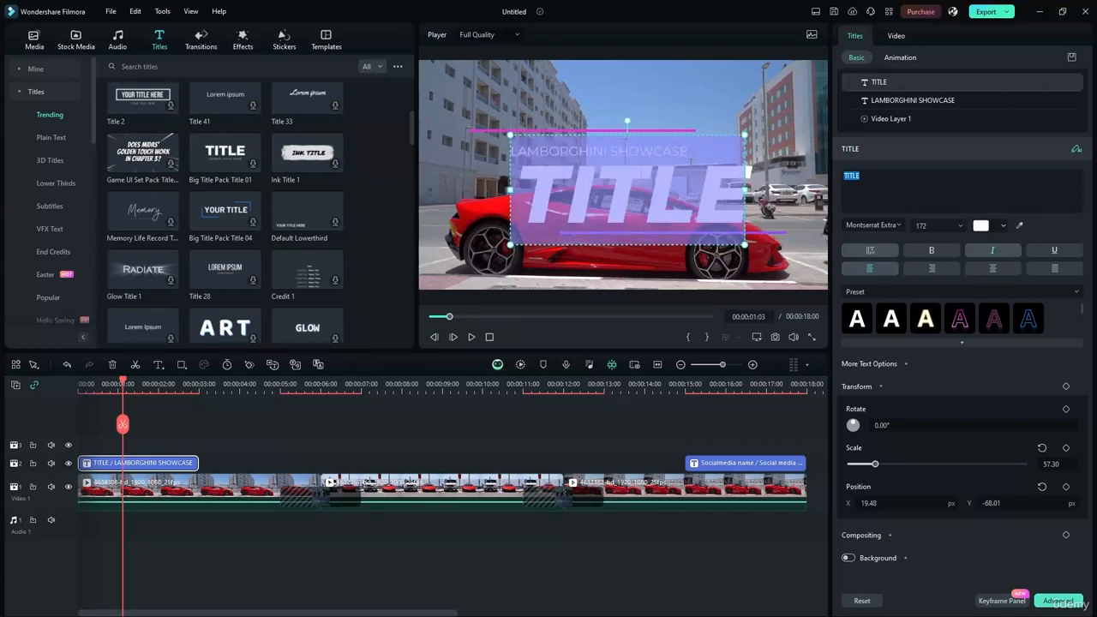
{"action": "type", "text": "CAR"}
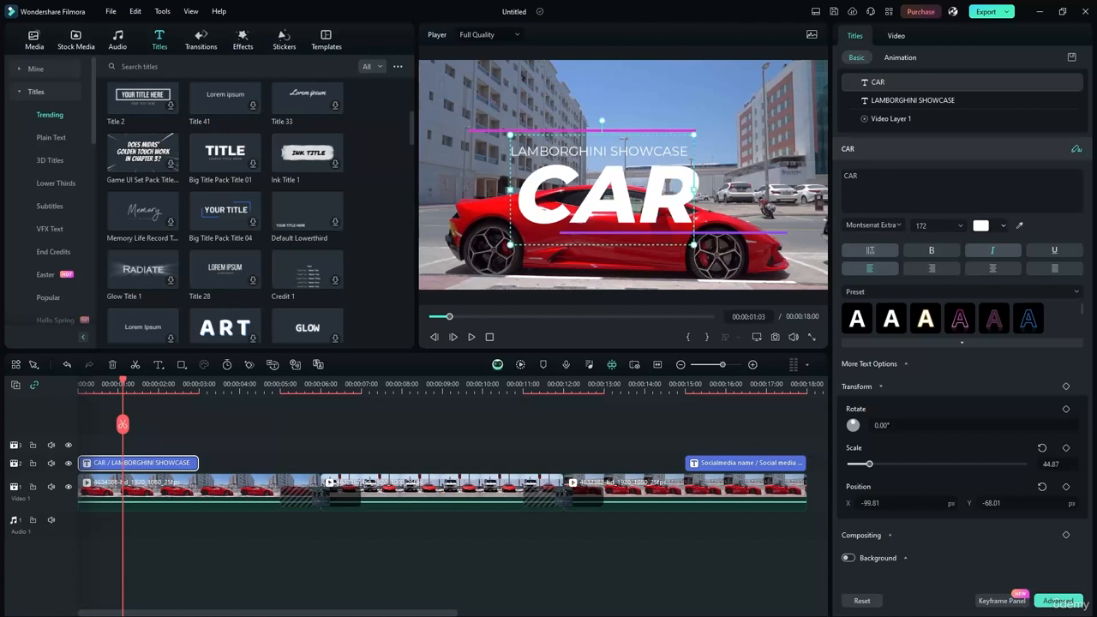
{"action": "type", "text": "Z"}
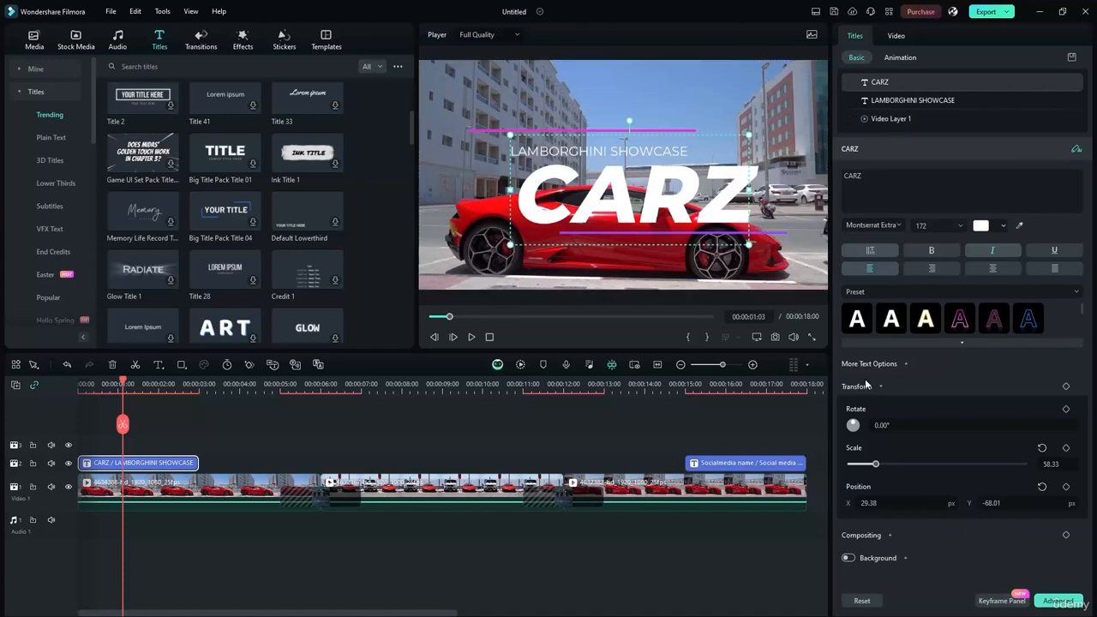
- Try pink and blue style presets on CARZ and settle on bold yellow
{"action": "left_click", "coordinate": [964, 318]}
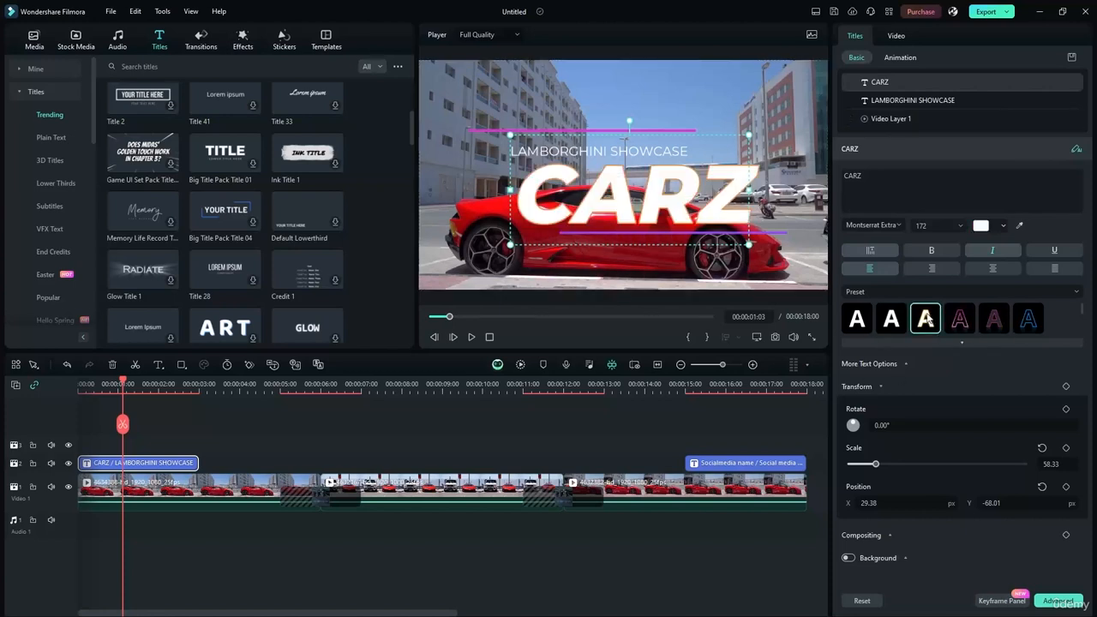
{"action": "left_click", "coordinate": [994, 319]}
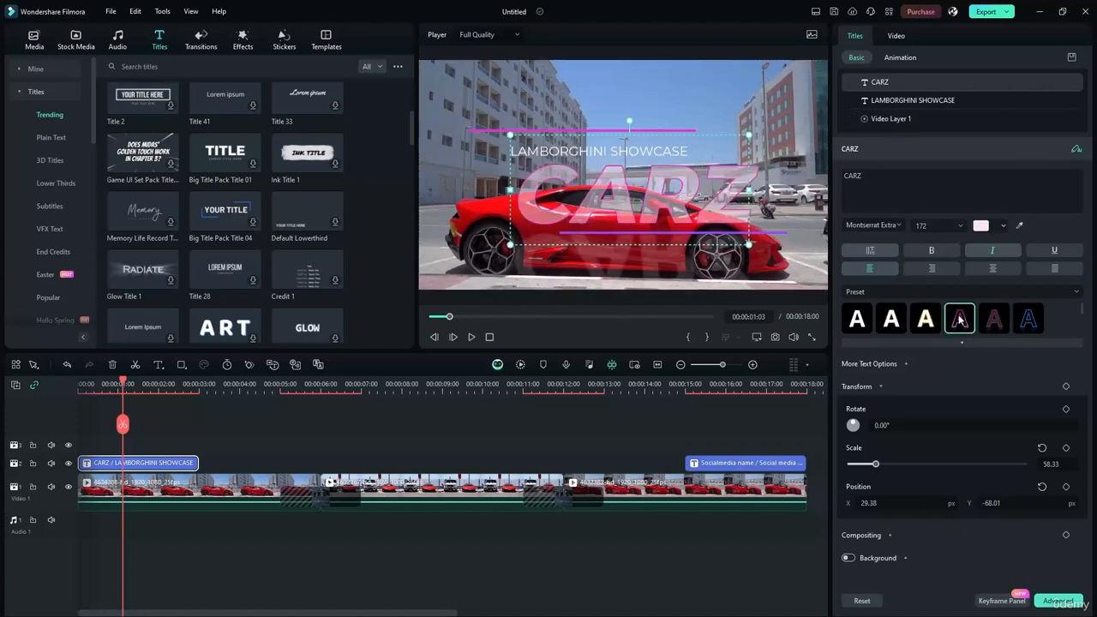
{"action": "left_click", "coordinate": [1028, 320]}
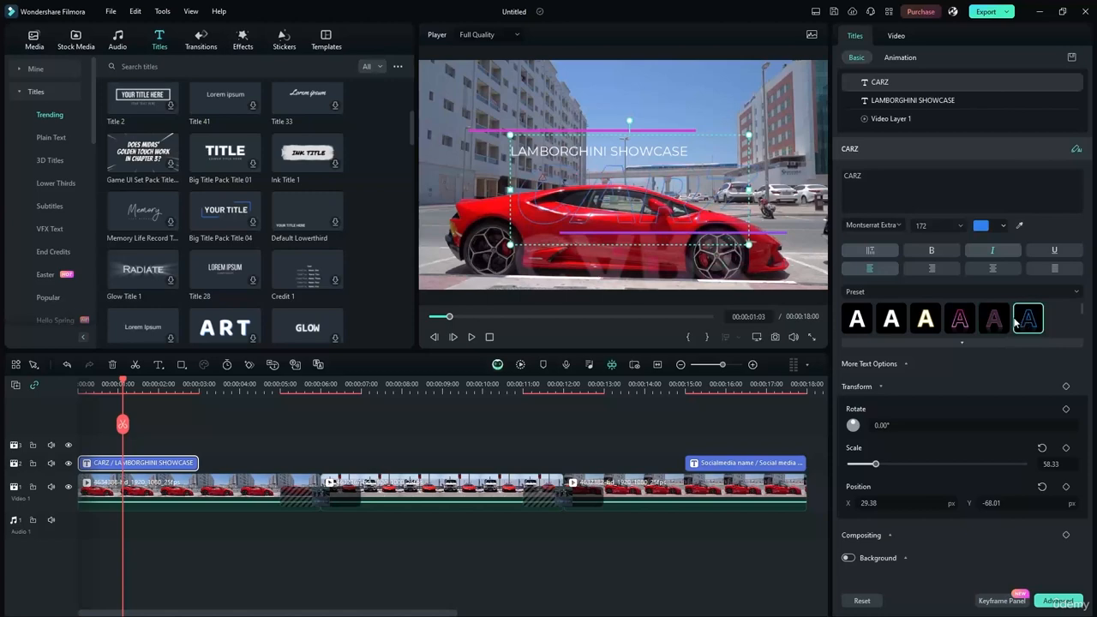
{"action": "left_click", "coordinate": [960, 341]}
{"action": "left_click", "coordinate": [892, 364]}
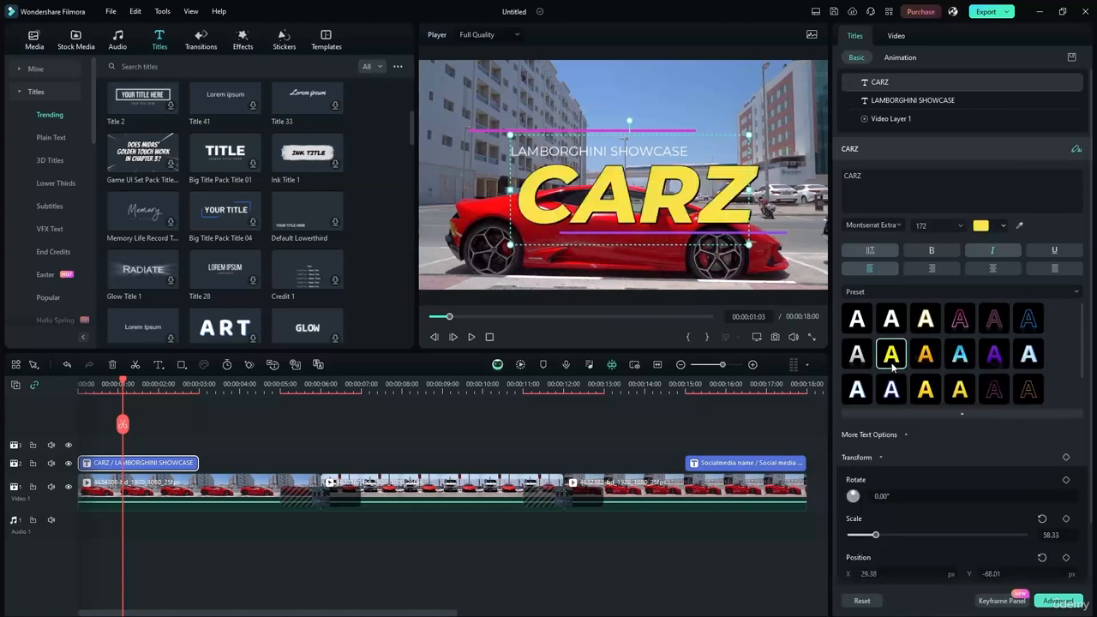
{"action": "left_click_drag", "start_coordinate": [584, 183], "coordinate": [593, 213]}
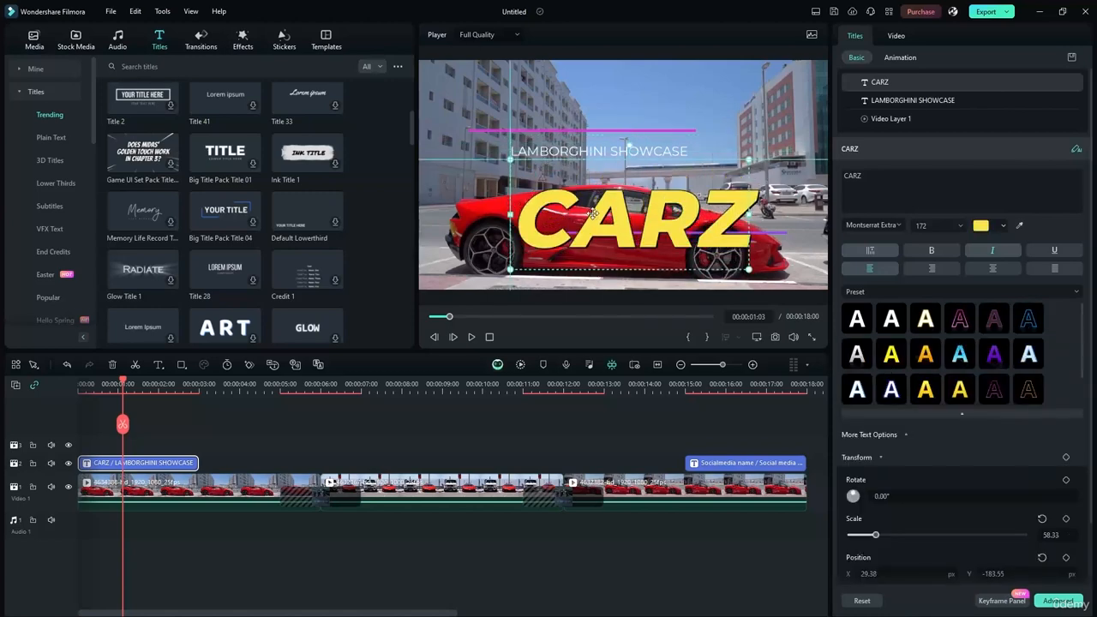
- Give LAMBORGHINI SHOWCASE a red outline preset and reposition CARZ beneath it
{"action": "left_click", "coordinate": [599, 151]}
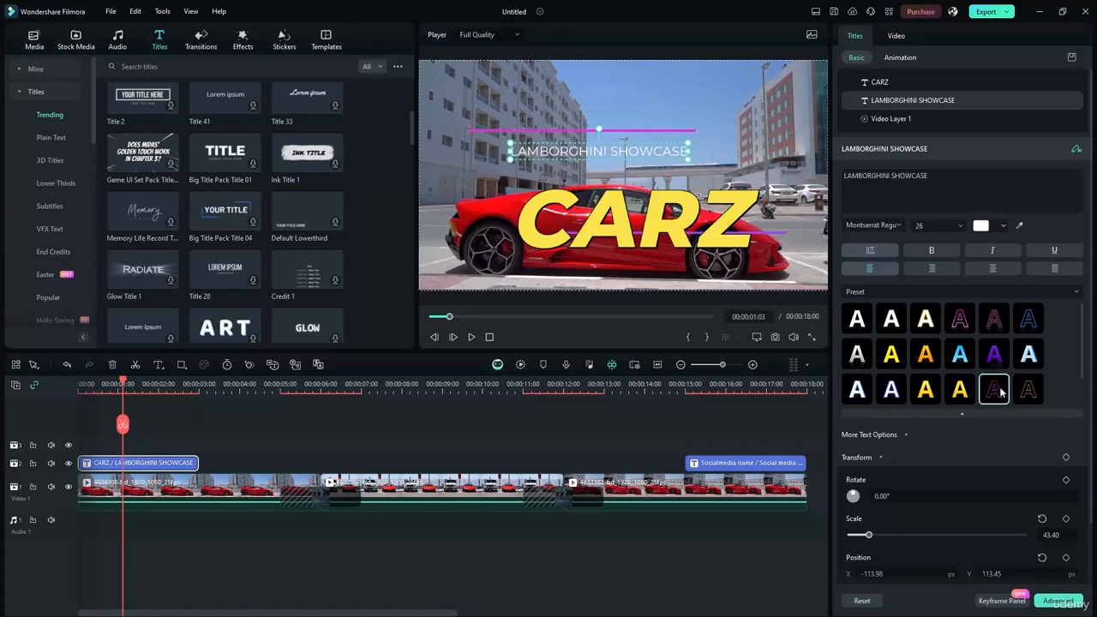
{"action": "left_click", "coordinate": [961, 390]}
{"action": "left_click", "coordinate": [1026, 392]}
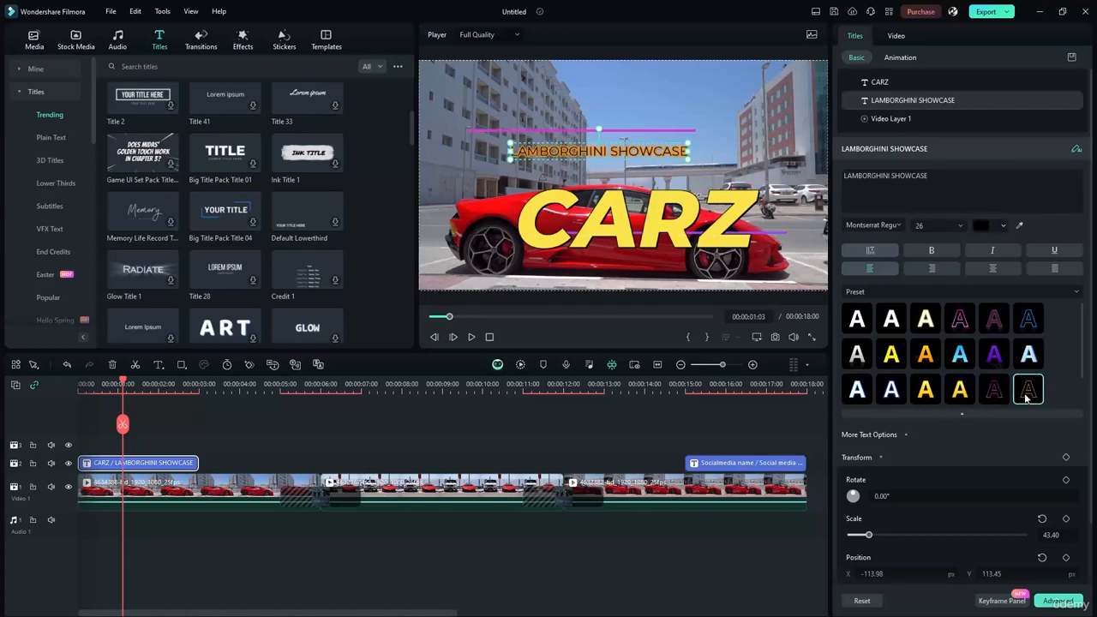
{"action": "scroll", "coordinate": [908, 390], "scroll_direction": "down", "scroll_amount": 1}
{"action": "left_click", "coordinate": [890, 390]}
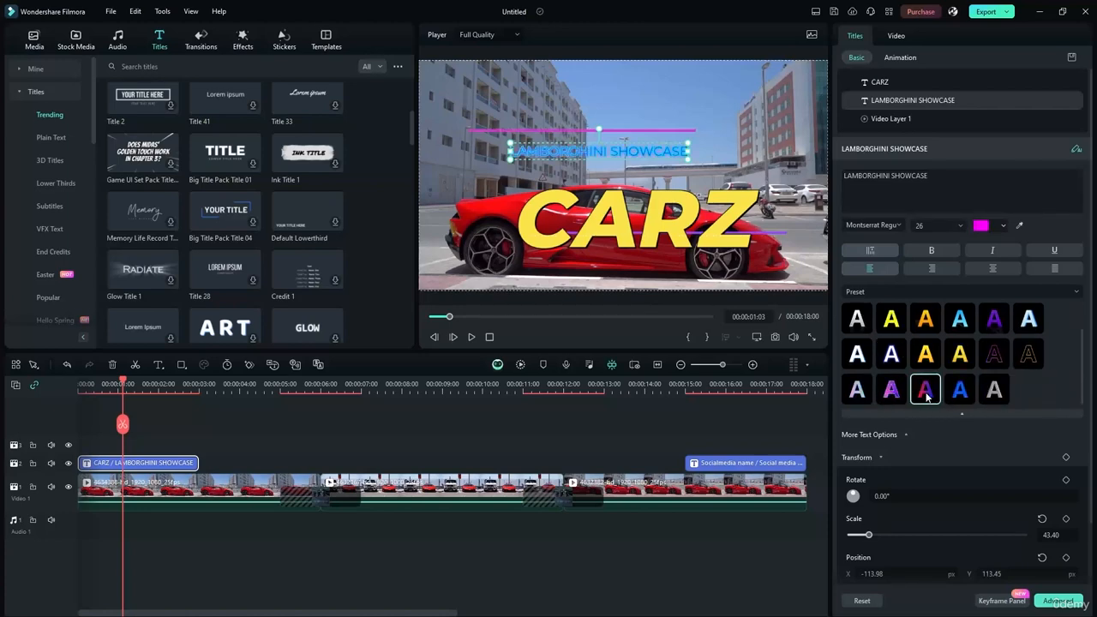
{"action": "left_click", "coordinate": [925, 390]}
{"action": "left_click_drag", "start_coordinate": [621, 232], "coordinate": [615, 206]}
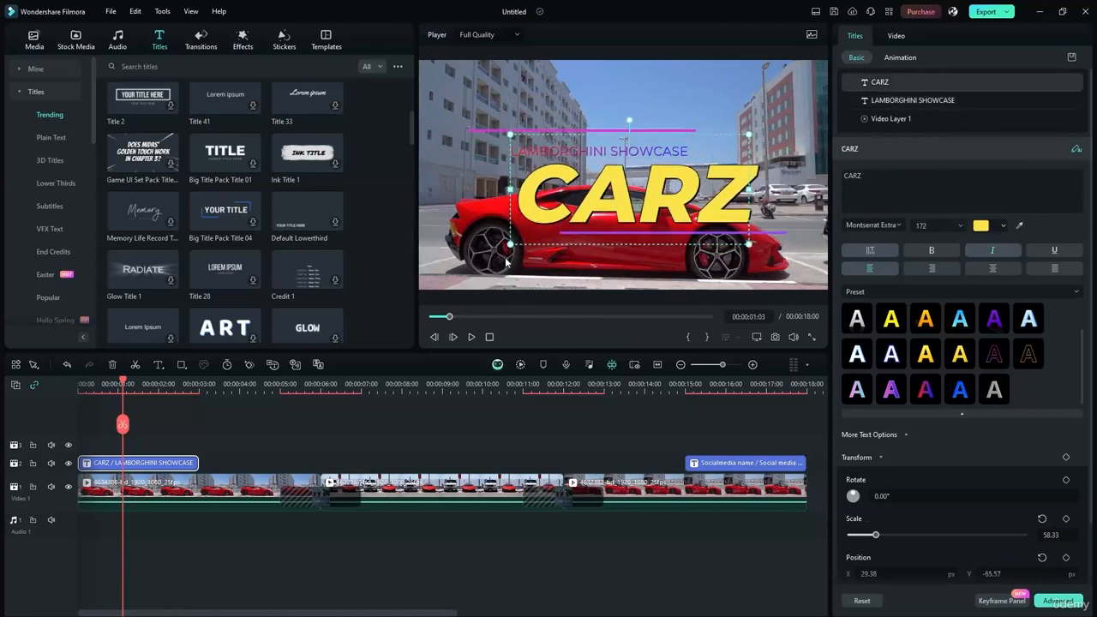
{"action": "left_click_drag", "start_coordinate": [122, 383], "coordinate": [59, 381]}
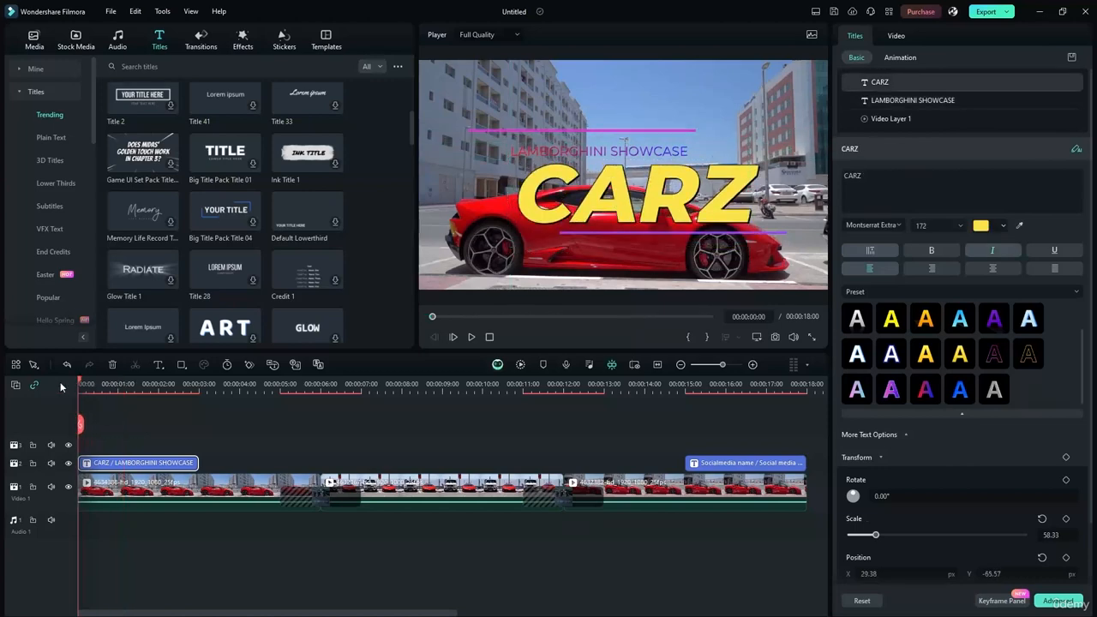
- Play the edit from the start past the CARZ opener, pause, then scrub to 00:00:16:20
{"action": "left_click", "coordinate": [473, 338]}
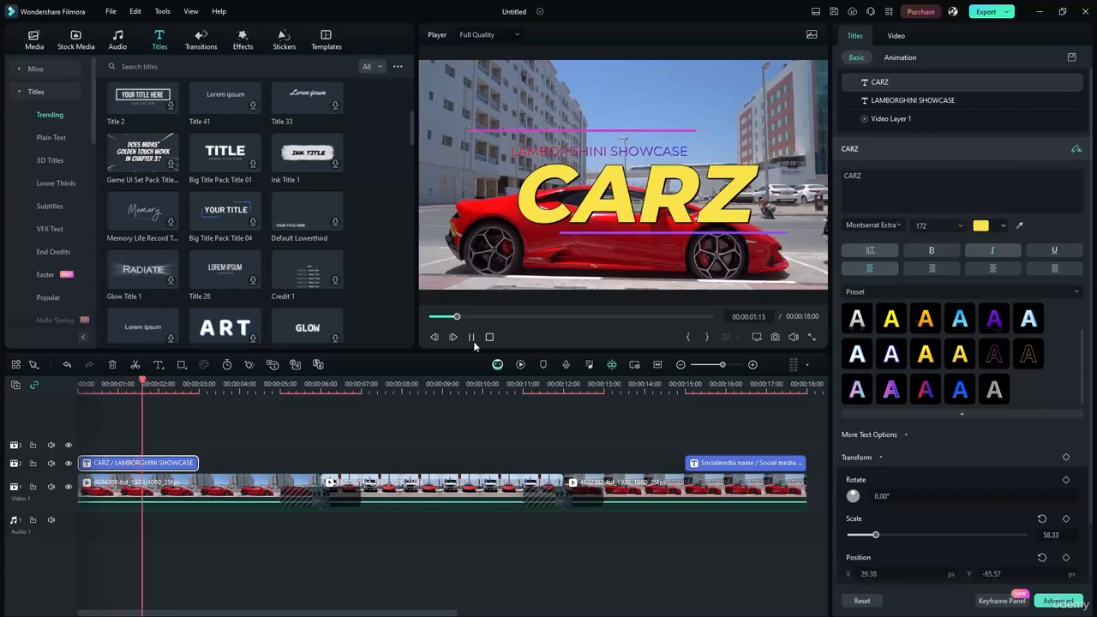
{"action": "left_click", "coordinate": [473, 340]}
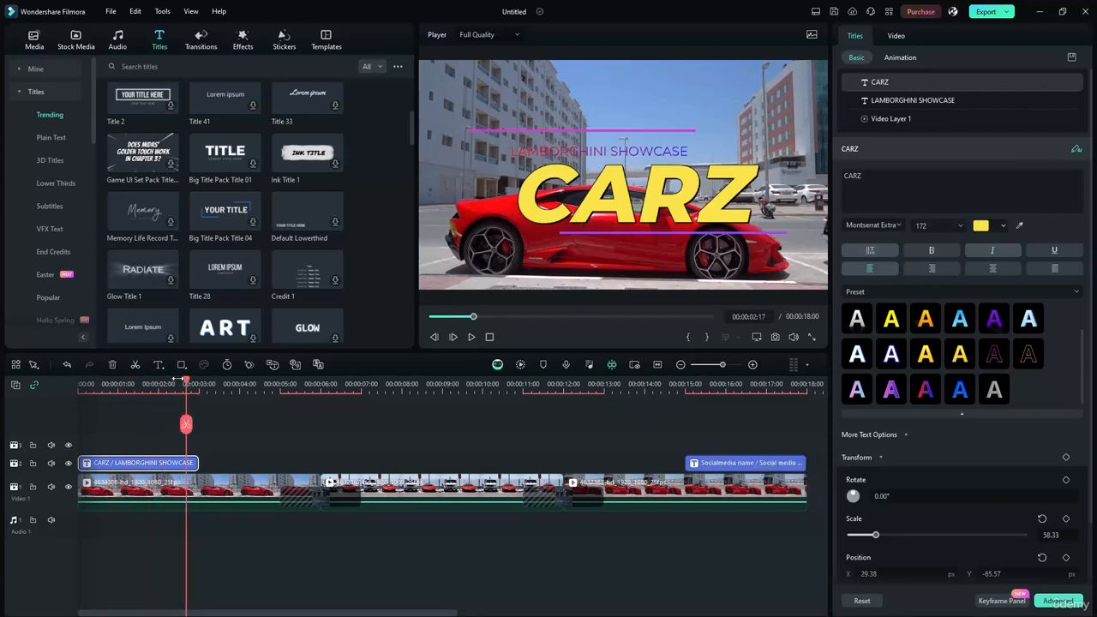
{"action": "left_click_drag", "start_coordinate": [187, 381], "coordinate": [758, 402]}
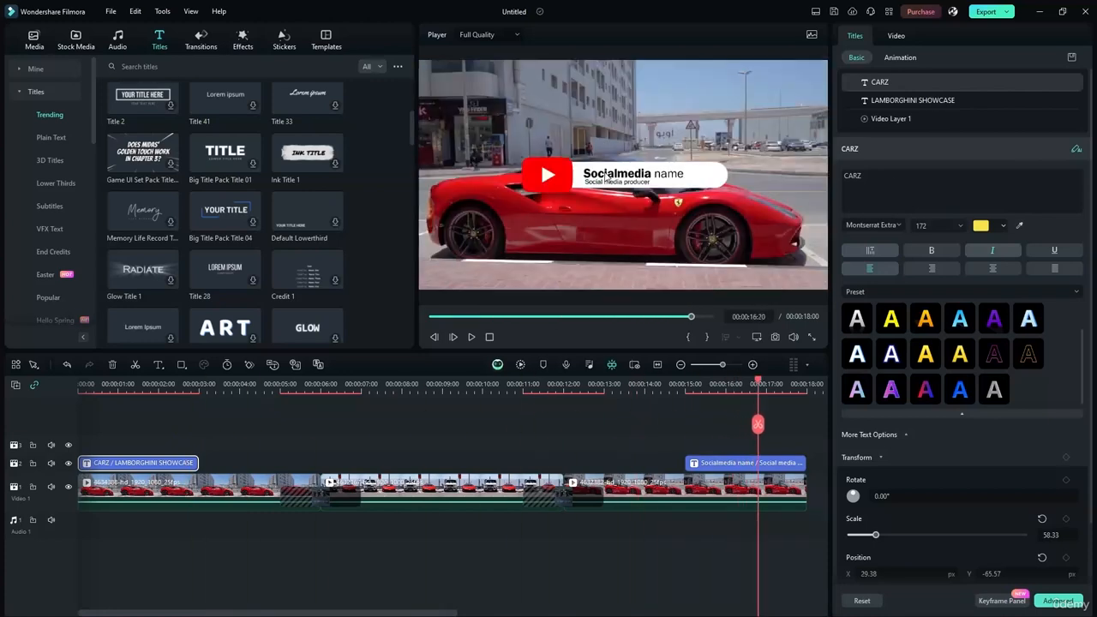
- Replace the lower-third's Socialmedia name placeholder with CARZ
{"action": "double_click", "coordinate": [606, 175]}
{"action": "type", "text": "CARZ"}
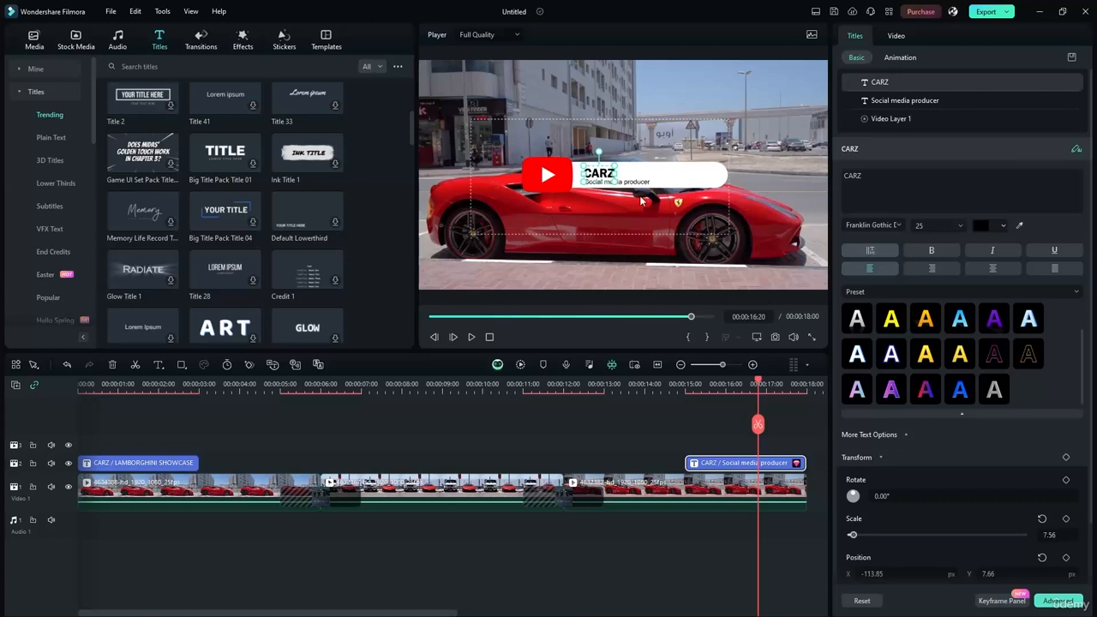
{"action": "left_click", "coordinate": [678, 152]}
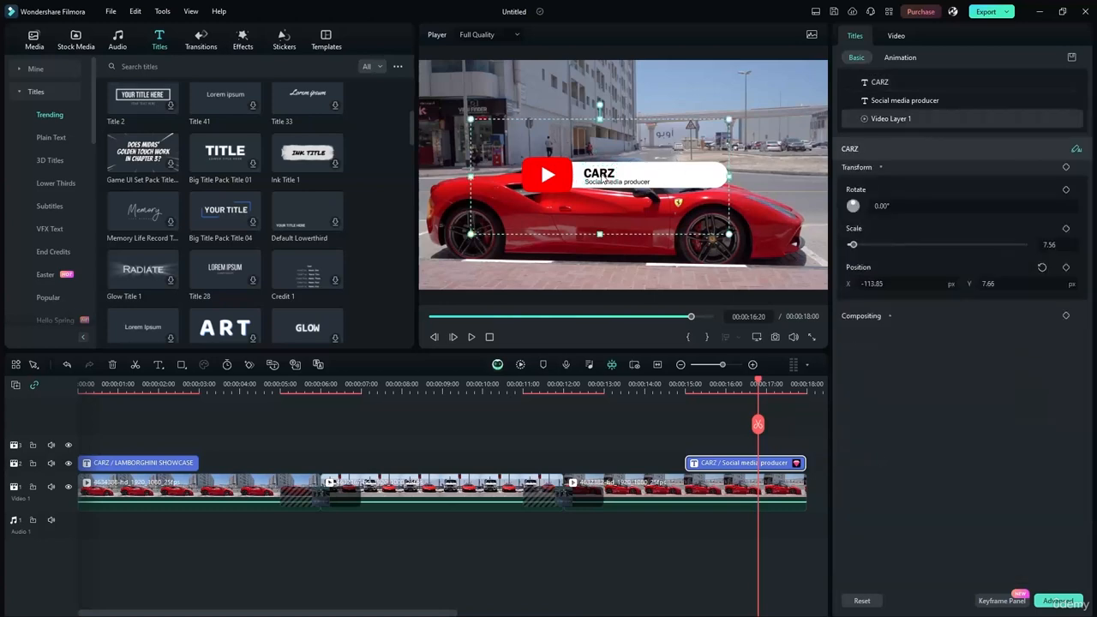
- Replace the subtitle with the person's full name and move CARZ down onto the white banner
{"action": "left_click", "coordinate": [608, 184]}
{"action": "double_click", "coordinate": [608, 184]}
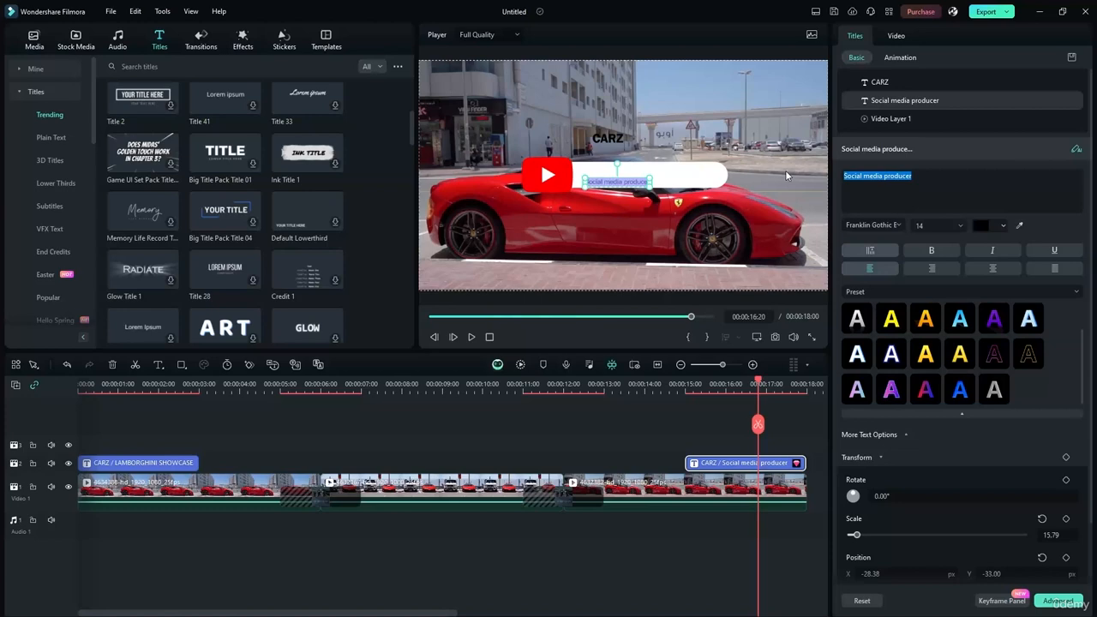
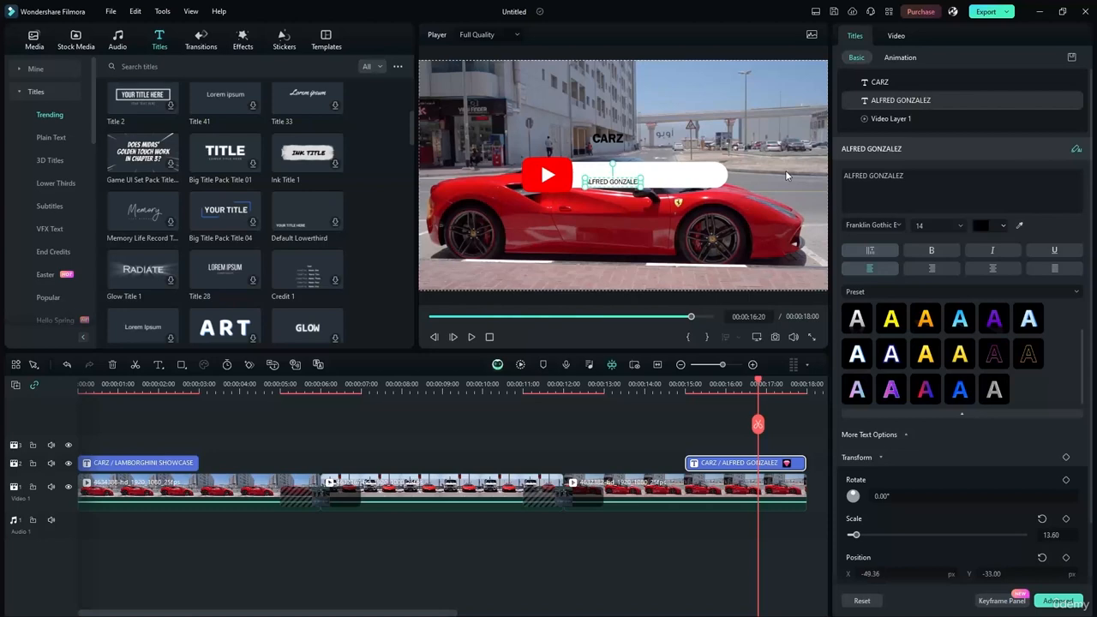
{"action": "left_click", "coordinate": [540, 221]}
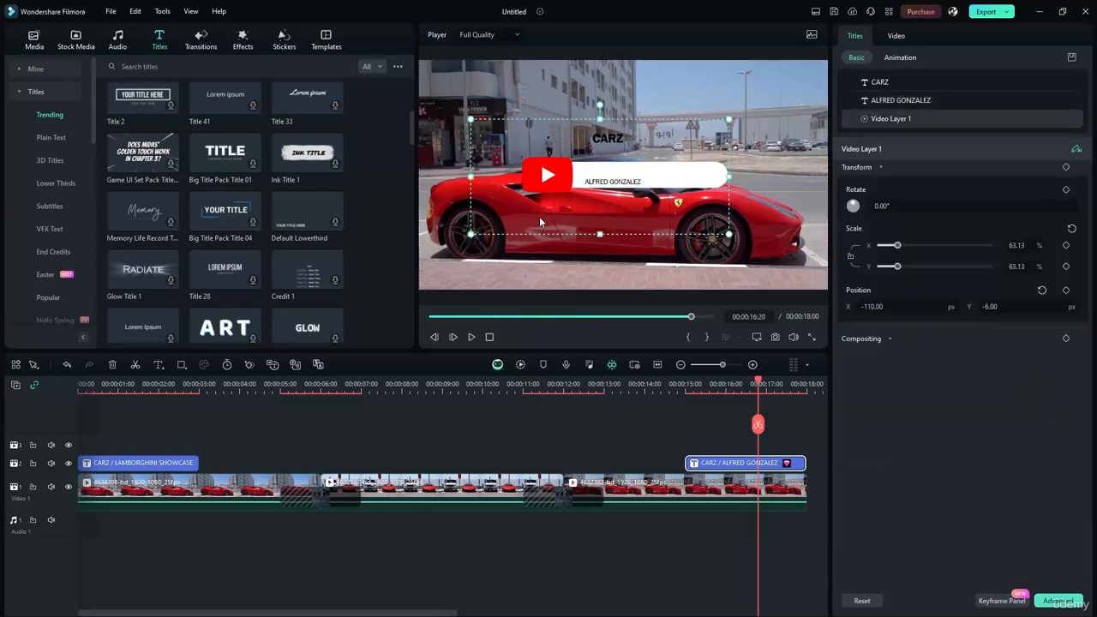
{"action": "left_click_drag", "start_coordinate": [609, 122], "coordinate": [594, 161]}
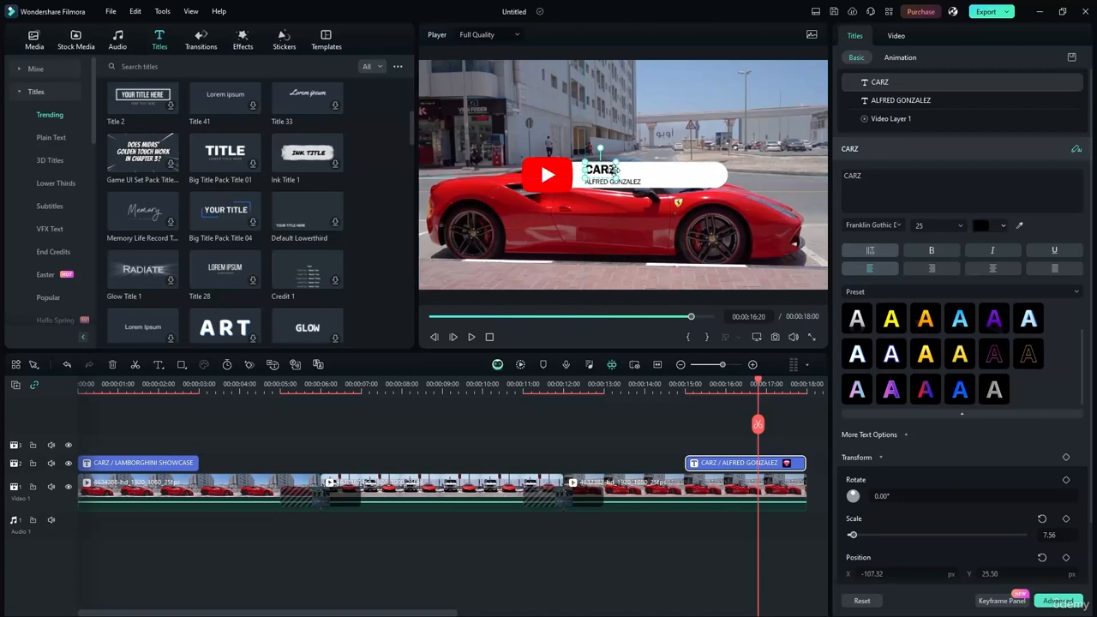
- Stack CARZ and the name line together on the white banner beside the play logo
{"action": "scroll", "coordinate": [600, 184], "scroll_direction": "up", "scroll_amount": 3}
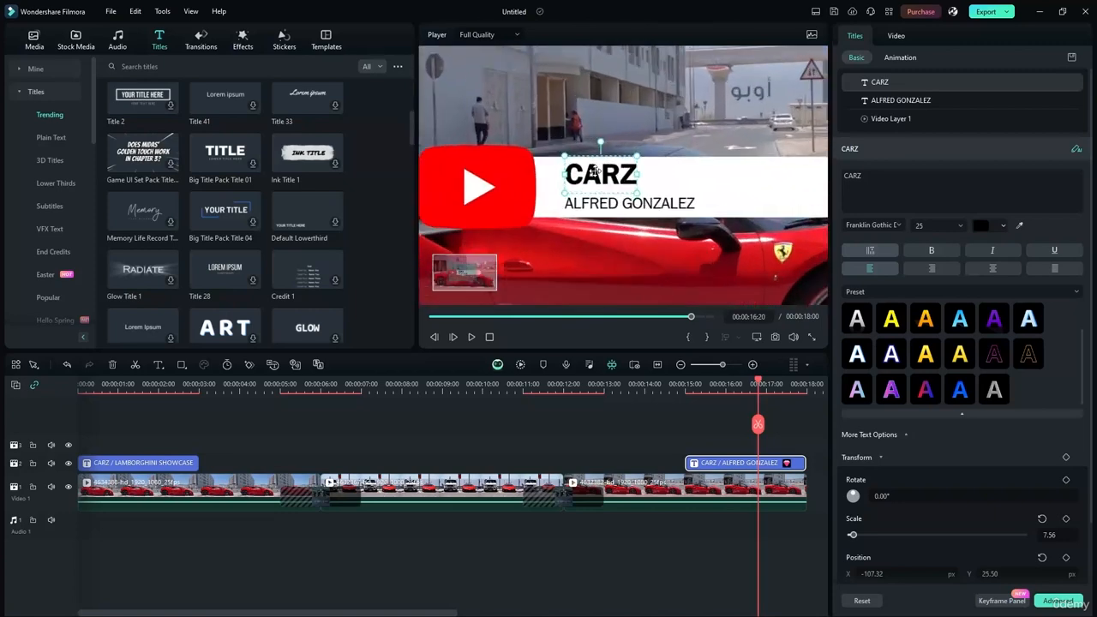
{"action": "left_click_drag", "start_coordinate": [594, 174], "coordinate": [622, 105]}
{"action": "key", "text": "ctrl+z"}
{"action": "key", "text": "ctrl+z"}
{"action": "left_click_drag", "start_coordinate": [609, 203], "coordinate": [591, 178]}
{"action": "left_click", "coordinate": [618, 111], "text": "ctrl"}
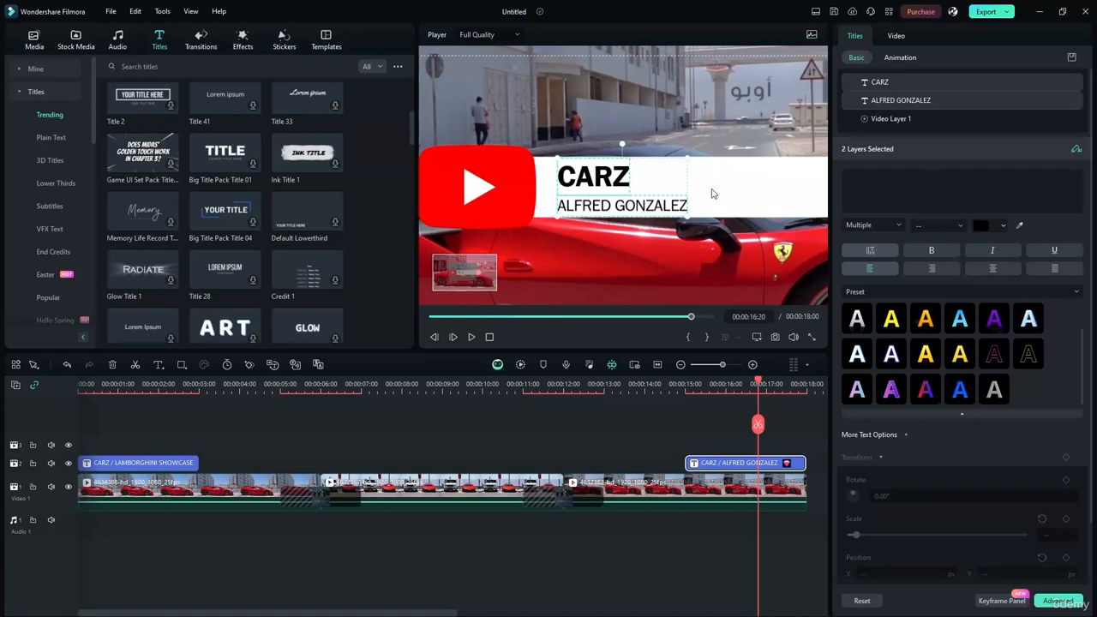
{"action": "scroll", "coordinate": [566, 253], "scroll_direction": "down", "scroll_amount": 5}
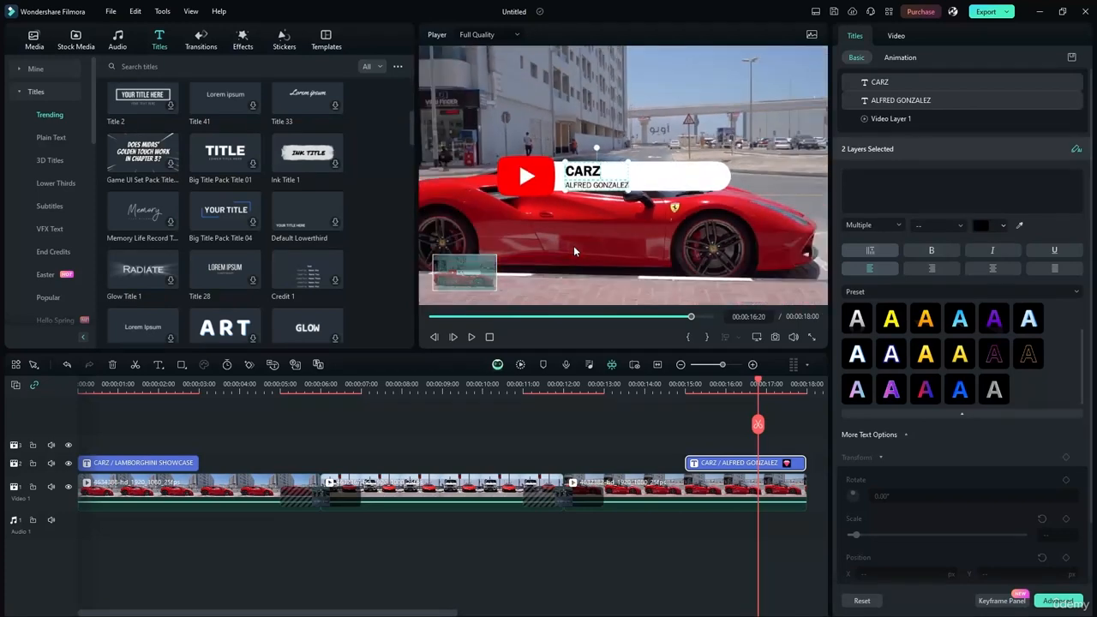
{"action": "scroll", "coordinate": [451, 214], "scroll_direction": "down", "scroll_amount": 1}
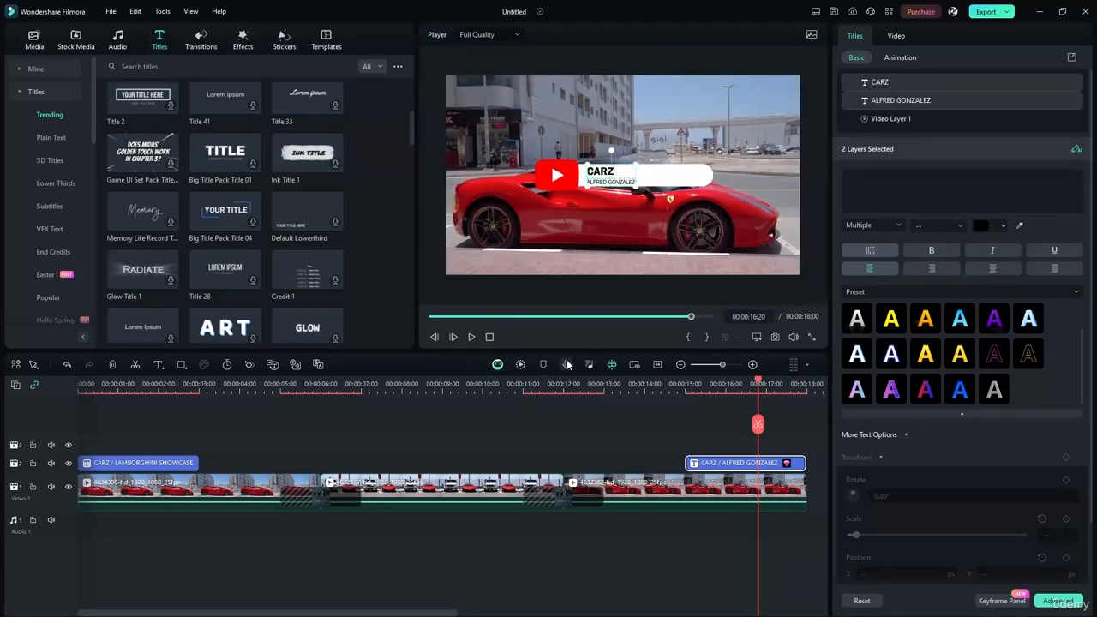
{"action": "left_click_drag", "start_coordinate": [757, 381], "coordinate": [672, 382]}
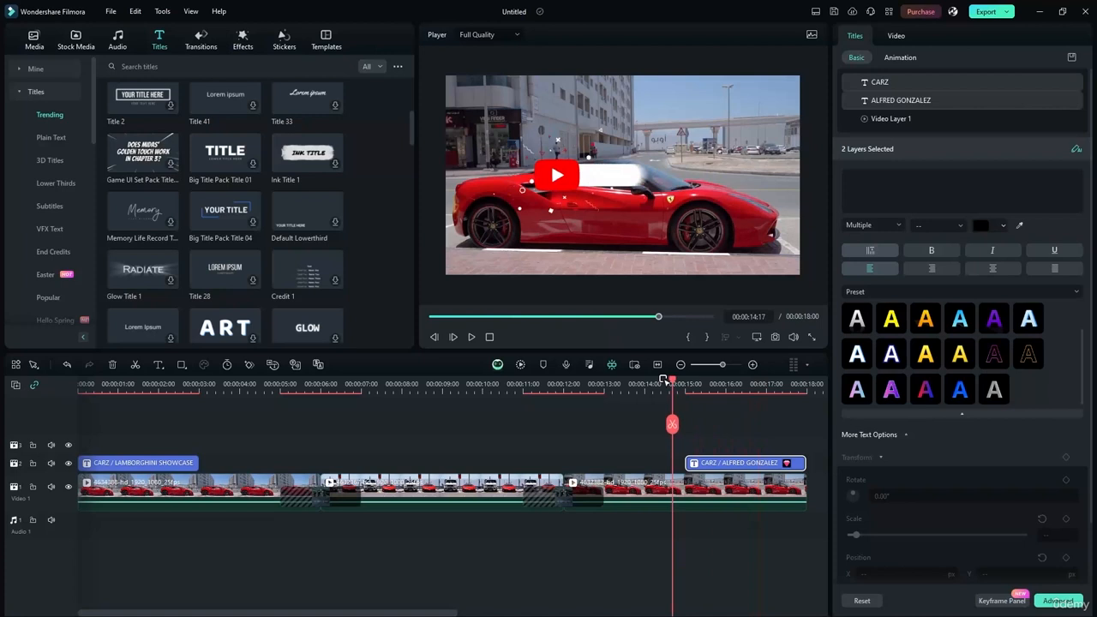
{"action": "left_click", "coordinate": [471, 337]}
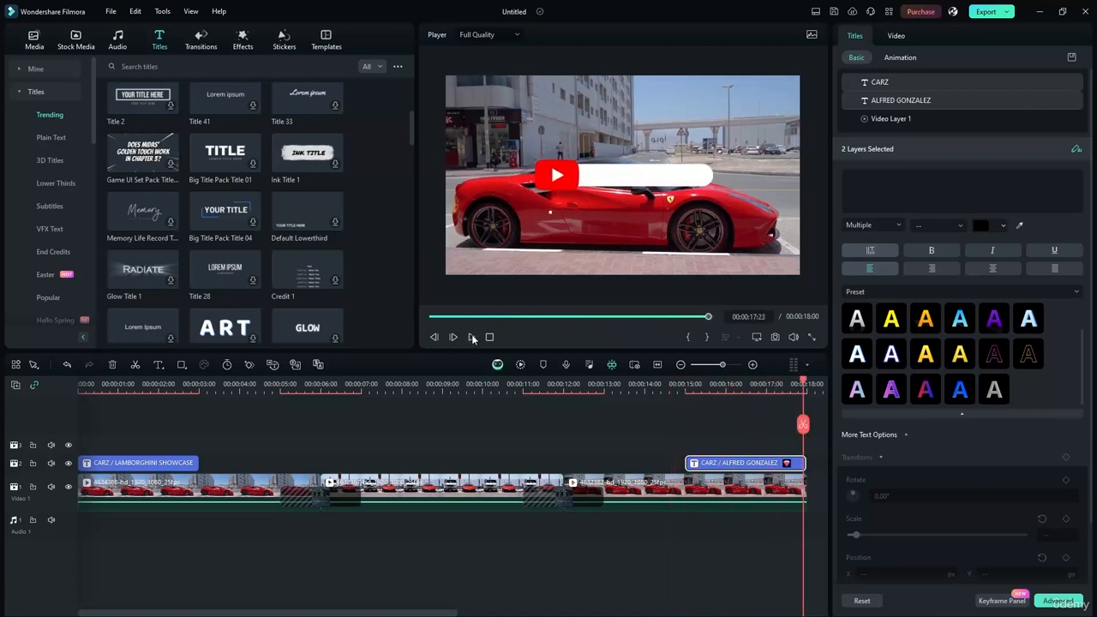
{"action": "left_click_drag", "start_coordinate": [803, 383], "coordinate": [733, 374]}
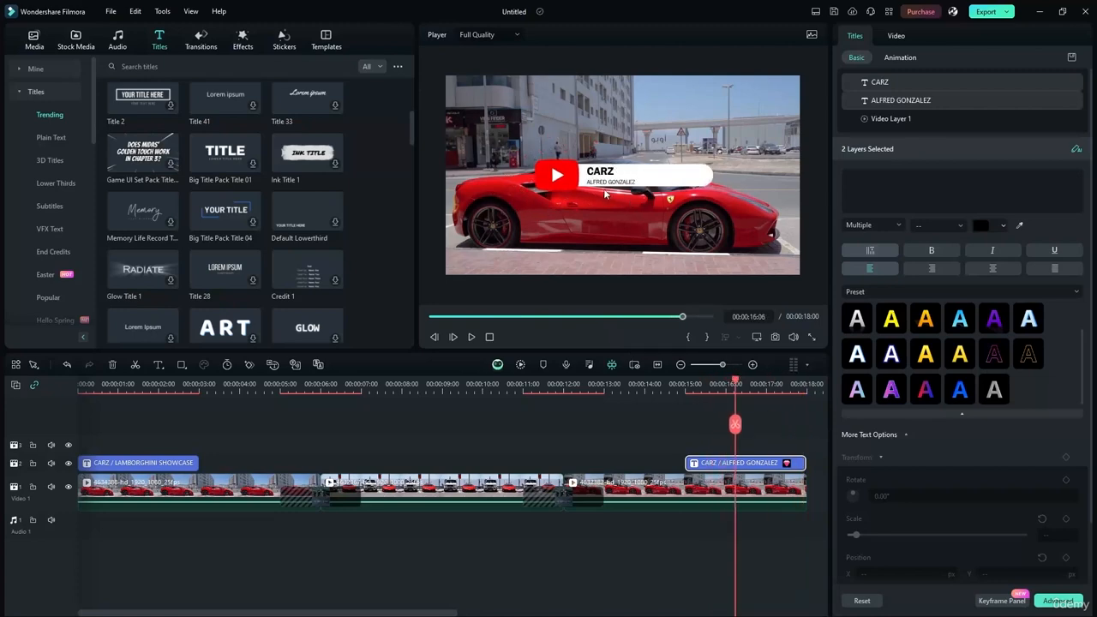
- Move the name line up beside CARZ on one row, at X 159.04, Y -6.00
{"action": "left_click", "coordinate": [631, 216]}
{"action": "scroll", "coordinate": [611, 180], "scroll_direction": "up", "scroll_amount": 3}
{"action": "left_click", "coordinate": [587, 171]}
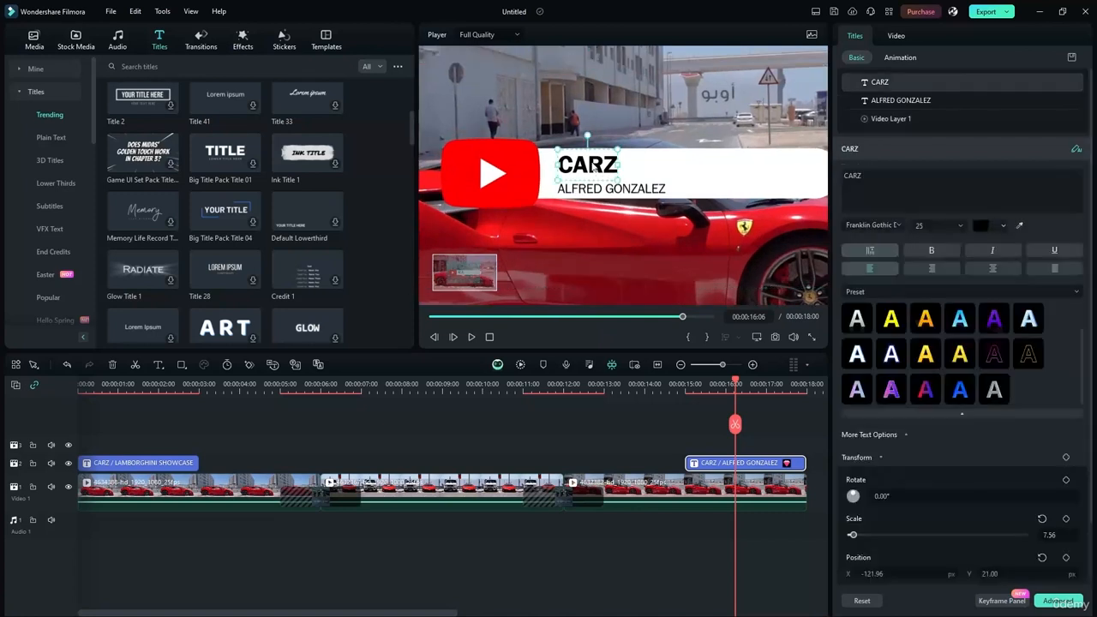
{"action": "left_click", "coordinate": [648, 190]}
{"action": "left_click_drag", "start_coordinate": [649, 190], "coordinate": [721, 175]}
{"action": "left_click", "coordinate": [641, 128]}
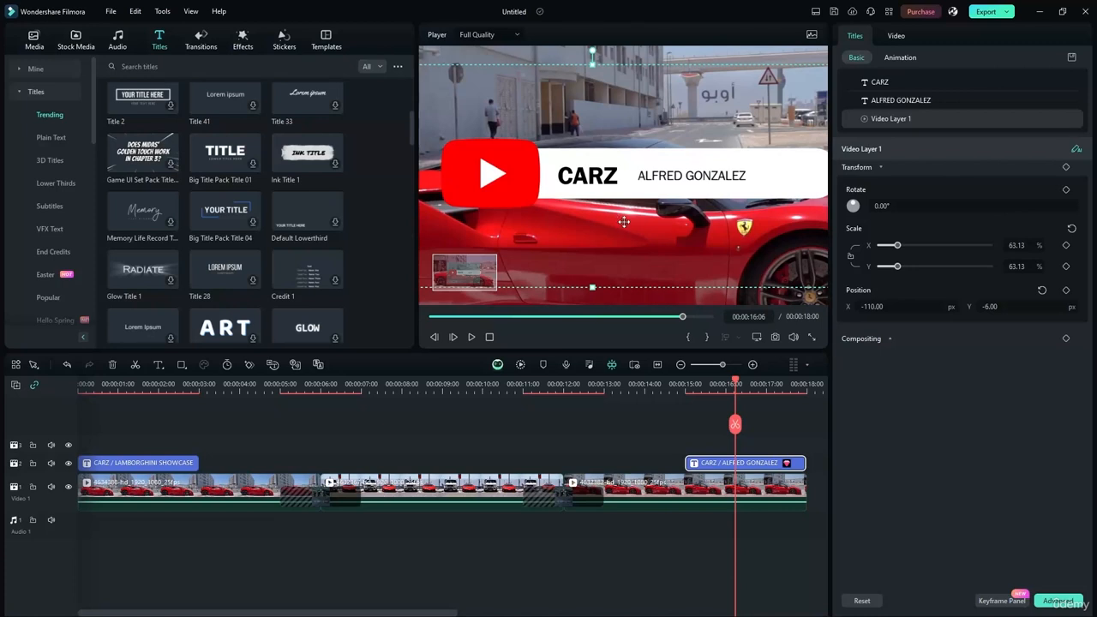
{"action": "left_click", "coordinate": [528, 296]}
{"action": "scroll", "coordinate": [539, 289], "scroll_direction": "down", "scroll_amount": 5}
{"action": "scroll", "coordinate": [524, 233], "scroll_direction": "up", "scroll_amount": 1}
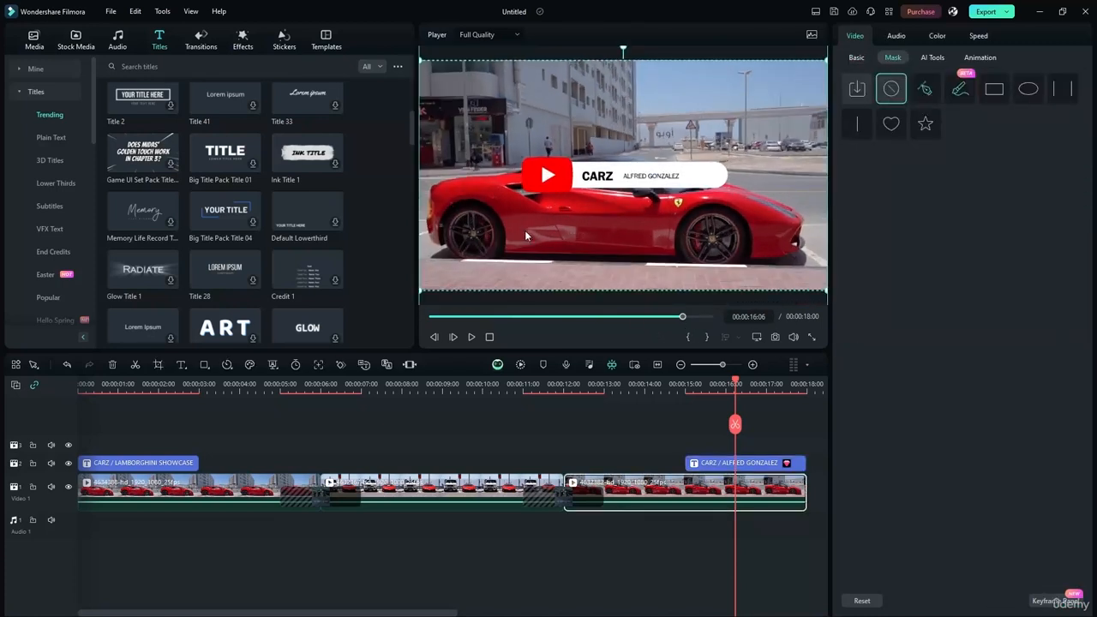
{"action": "left_click_drag", "start_coordinate": [734, 383], "coordinate": [673, 383]}
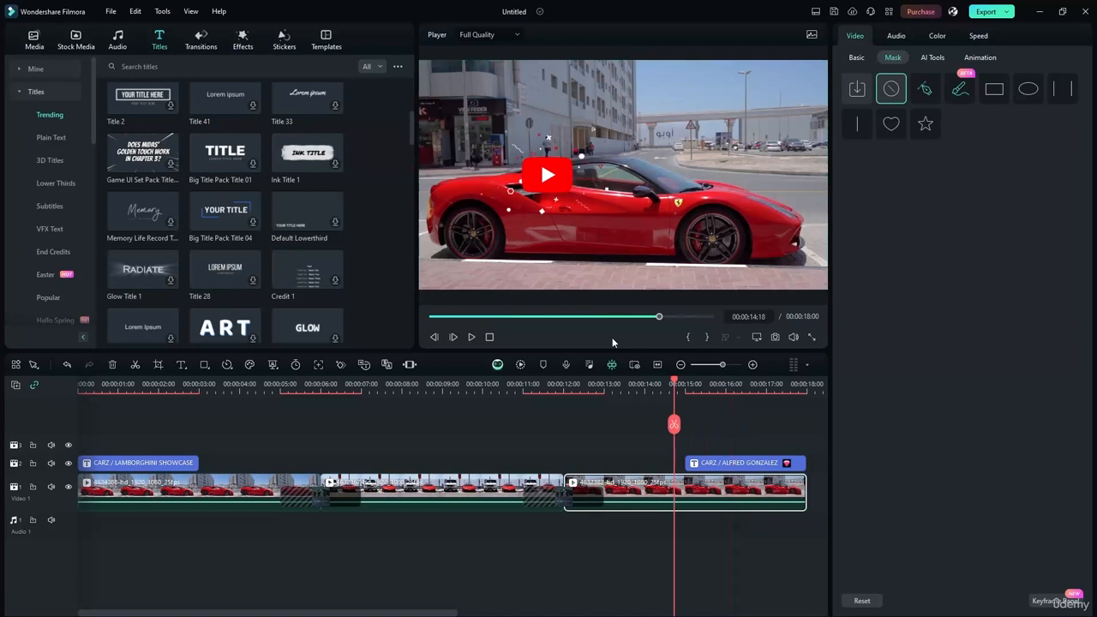
{"action": "left_click", "coordinate": [472, 336]}
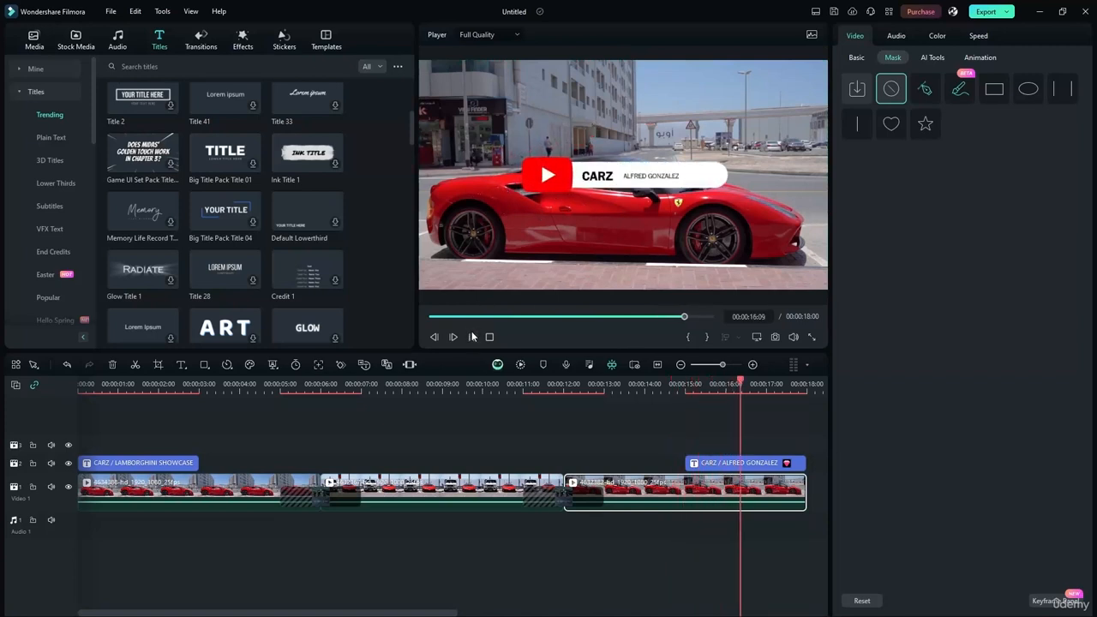
{"action": "left_click", "coordinate": [473, 337]}
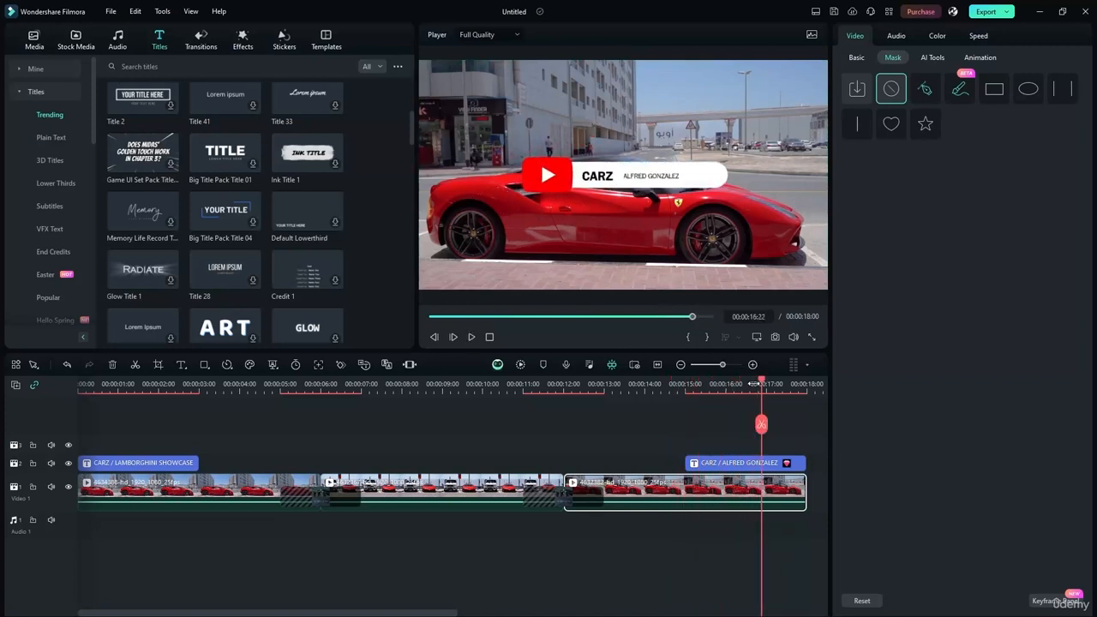
{"action": "left_click_drag", "start_coordinate": [761, 387], "coordinate": [79, 387]}
{"action": "left_click", "coordinate": [472, 337]}
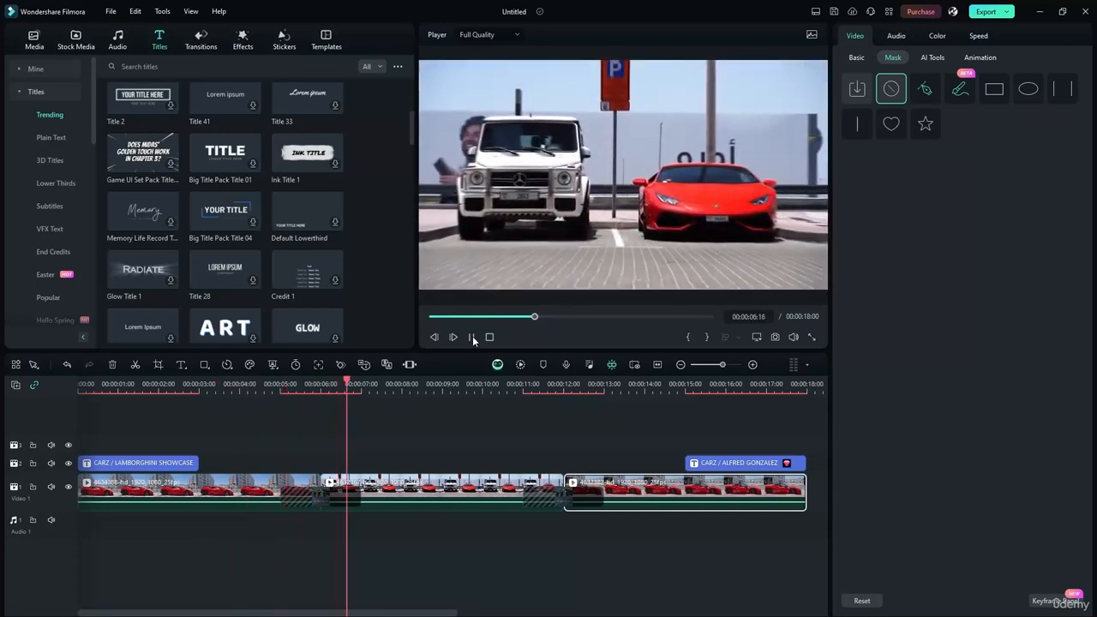
- Pause at 00:00:07:17 on the white SUV shot and scroll the Titles library to Liquid Titles Pack
{"action": "left_click", "coordinate": [472, 338]}
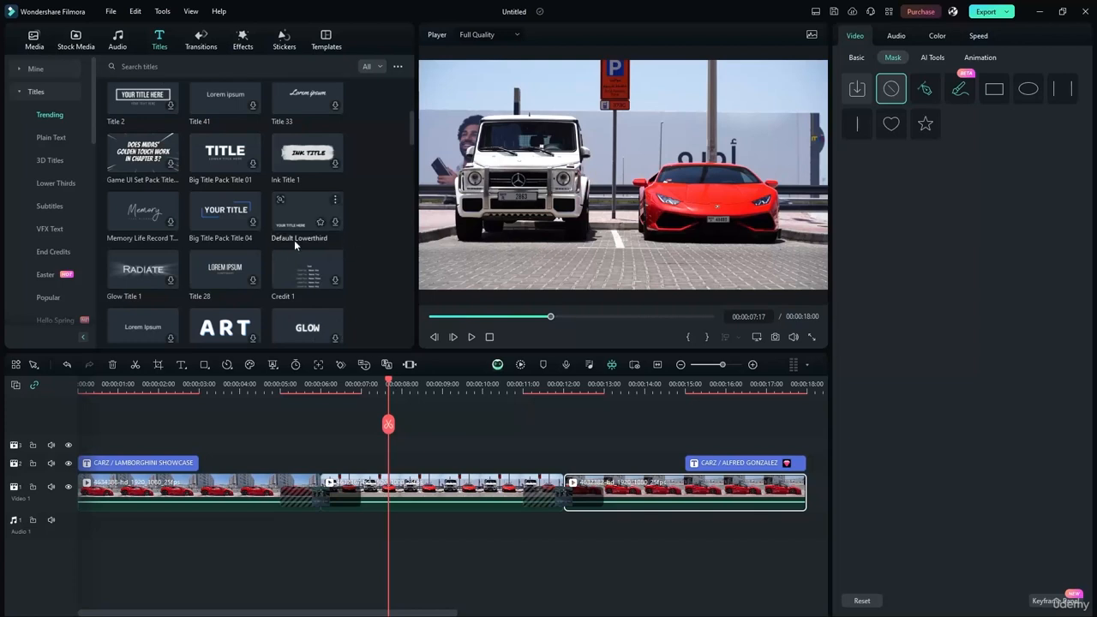
{"action": "left_click_drag", "start_coordinate": [411, 143], "coordinate": [416, 161]}
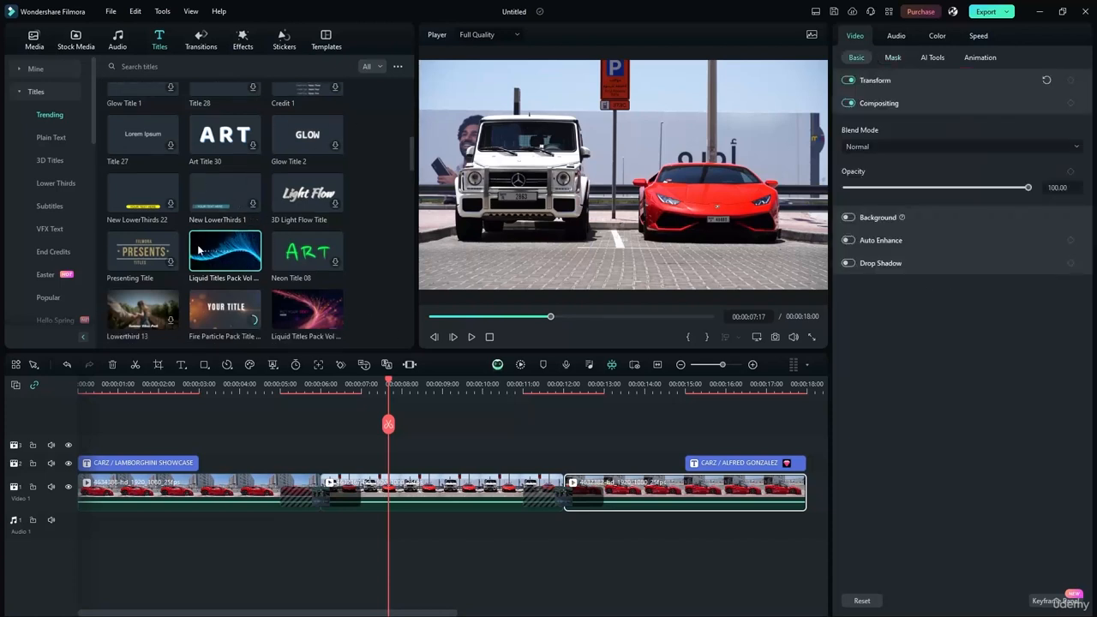
- Place the Liquid Titles Pack title on track 2 spanning the middle clip, about 00:00:06 to 00:00:12
{"action": "left_click_drag", "start_coordinate": [224, 257], "coordinate": [326, 474]}
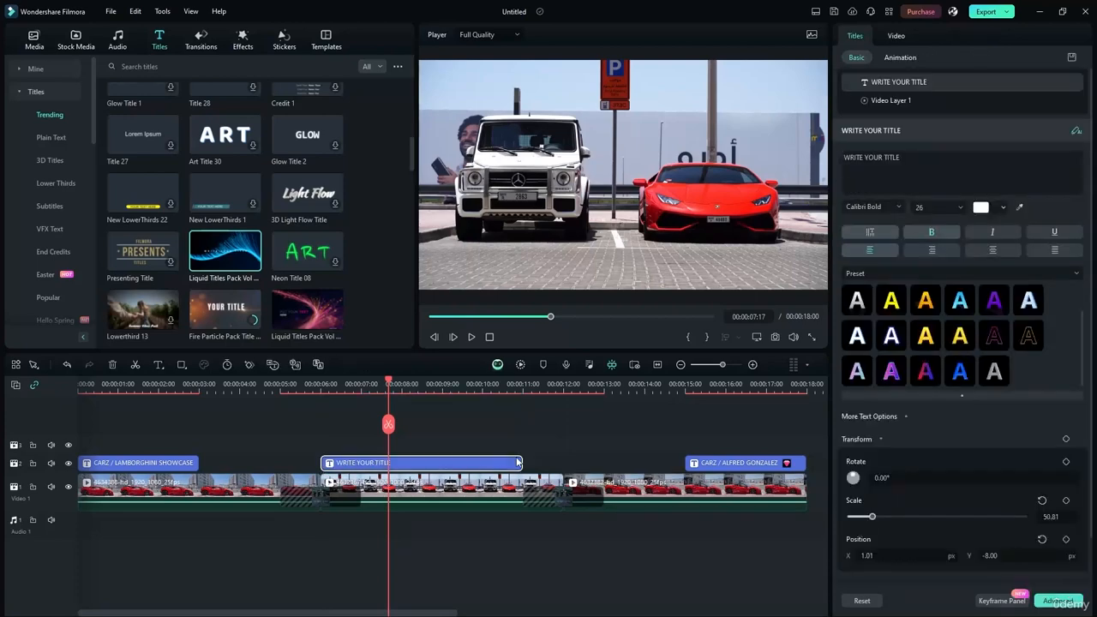
{"action": "left_click_drag", "start_coordinate": [519, 463], "coordinate": [562, 463]}
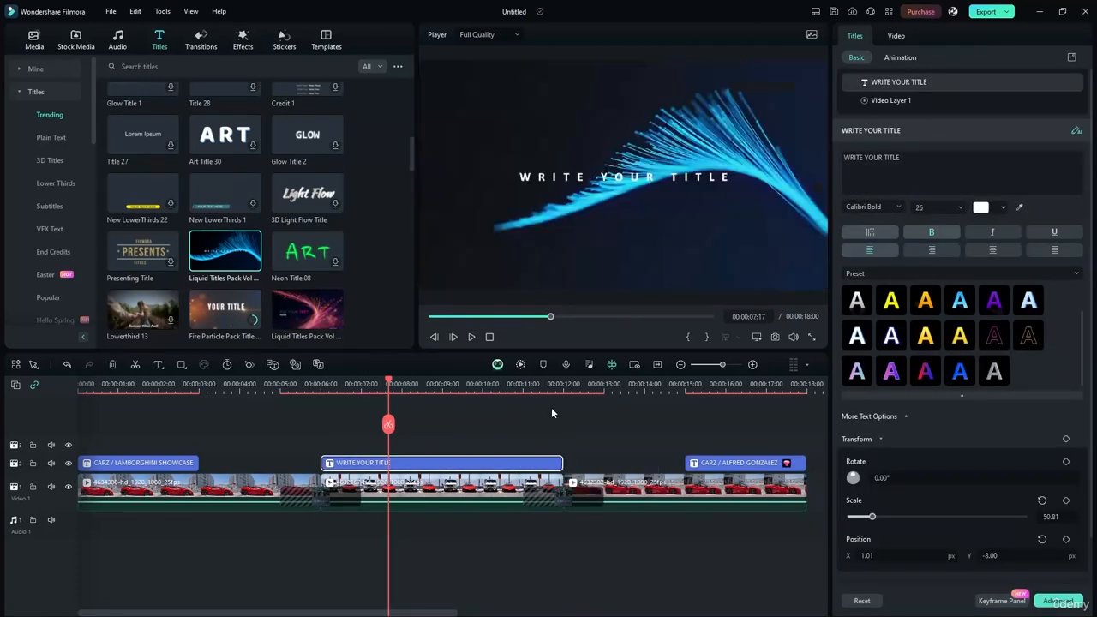
{"action": "left_click_drag", "start_coordinate": [388, 384], "coordinate": [493, 384]}
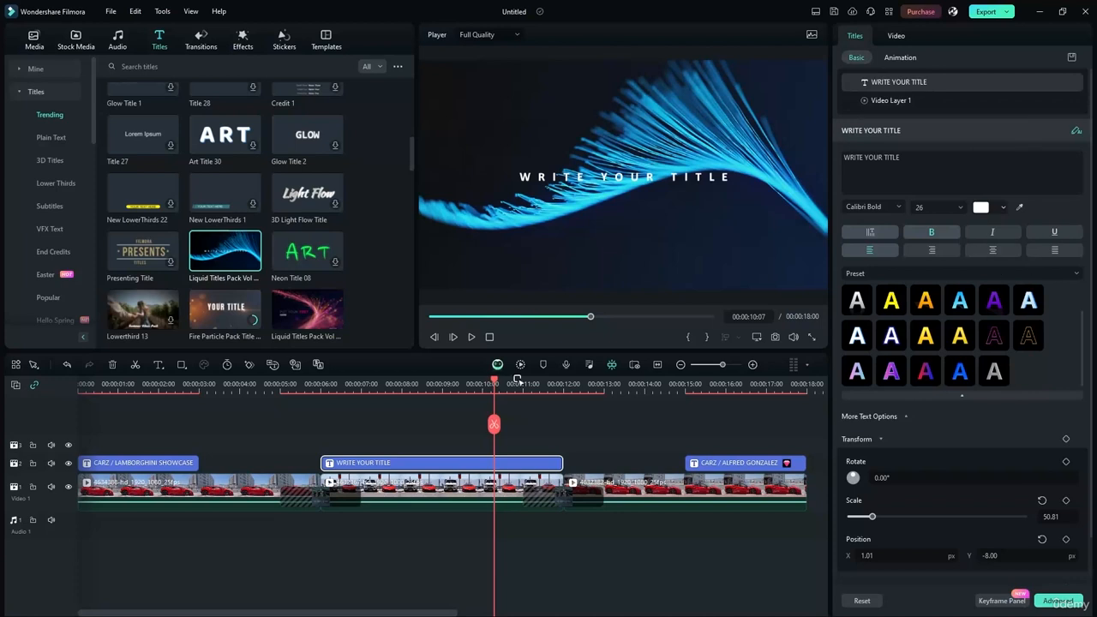
{"action": "left_click", "coordinate": [603, 437]}
{"action": "left_click", "coordinate": [518, 467]}
{"action": "right_click", "coordinate": [438, 462]}
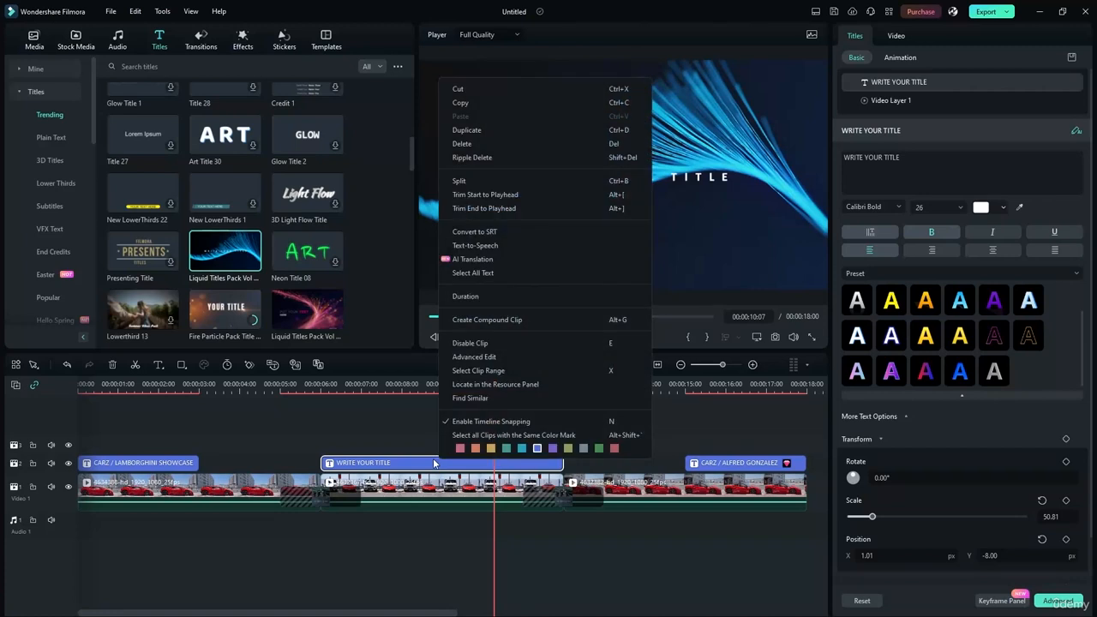
{"action": "left_click", "coordinate": [409, 424]}
{"action": "left_click", "coordinate": [429, 462]}
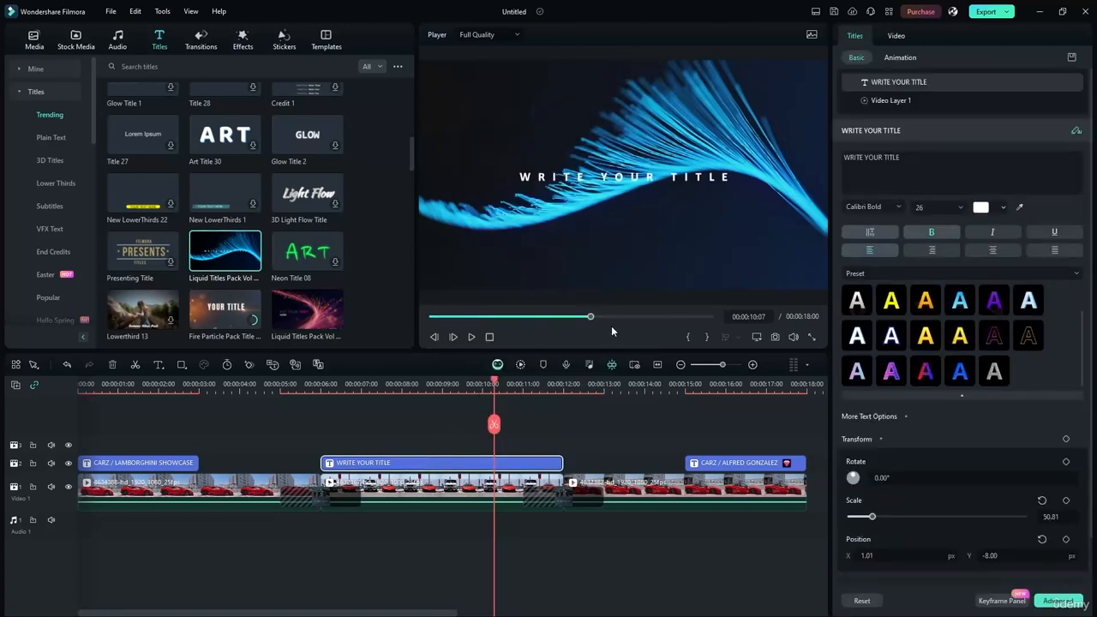
{"action": "scroll", "coordinate": [1014, 471], "scroll_direction": "down", "scroll_amount": 2}
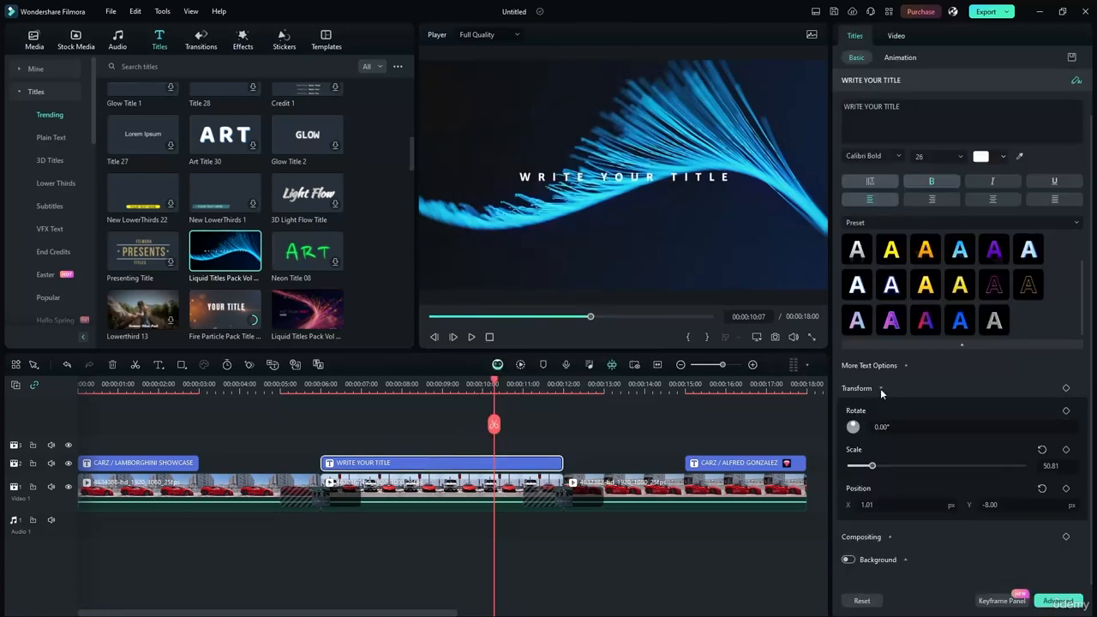
{"action": "left_click", "coordinate": [859, 538]}
{"action": "scroll", "coordinate": [872, 535], "scroll_direction": "down", "scroll_amount": 4}
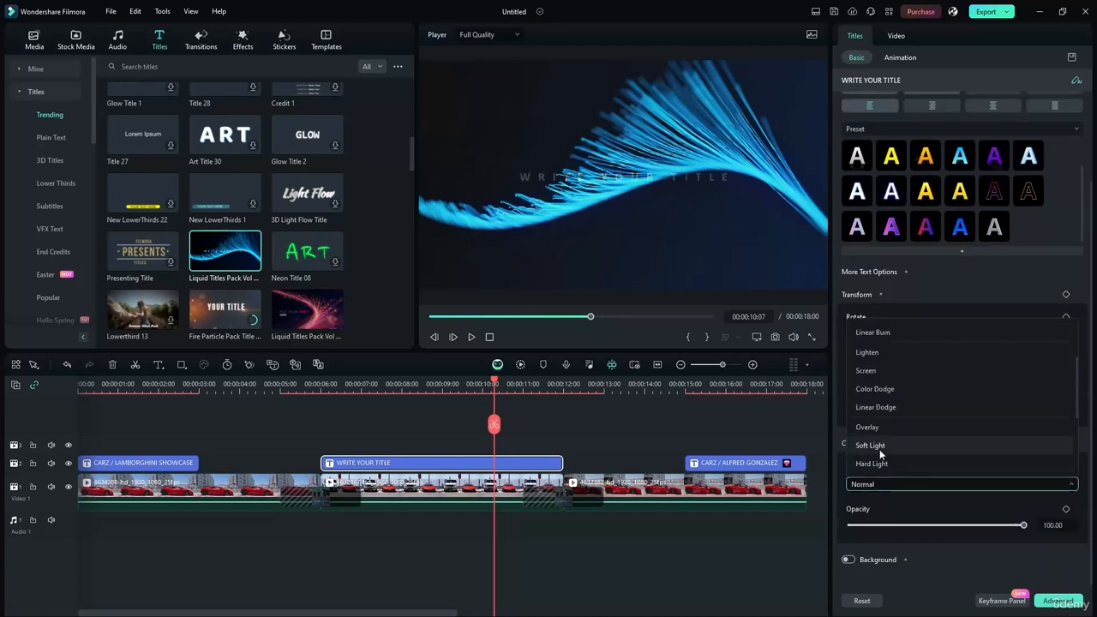
{"action": "left_click", "coordinate": [870, 445]}
{"action": "left_click", "coordinate": [875, 484]}
{"action": "scroll", "coordinate": [882, 343], "scroll_direction": "up", "scroll_amount": 5}
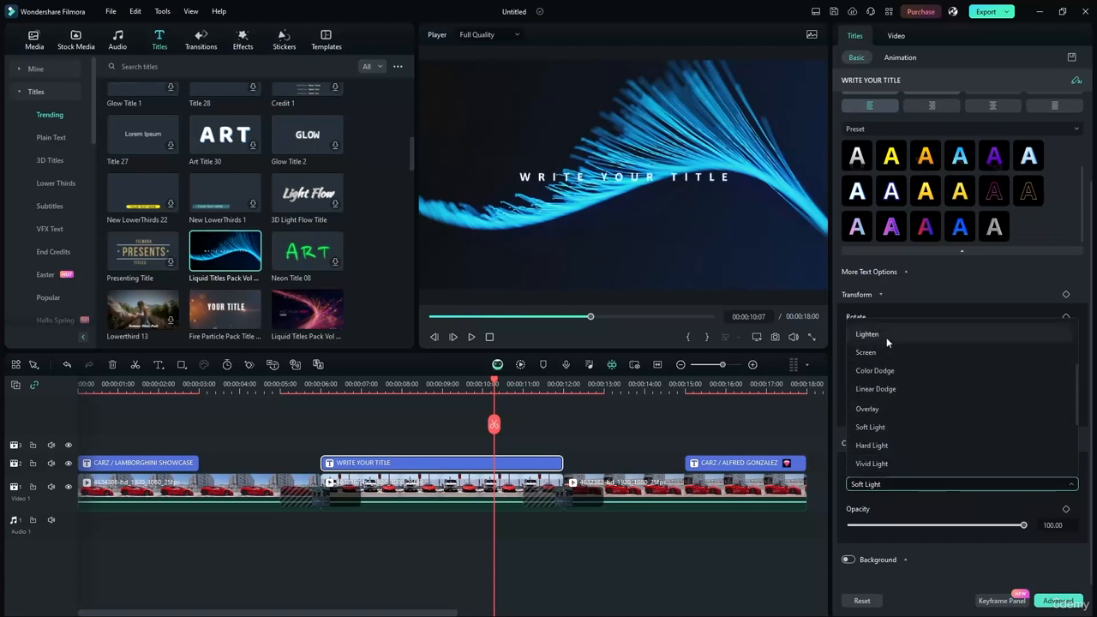
{"action": "left_click", "coordinate": [872, 335]}
{"action": "left_click", "coordinate": [848, 559]}
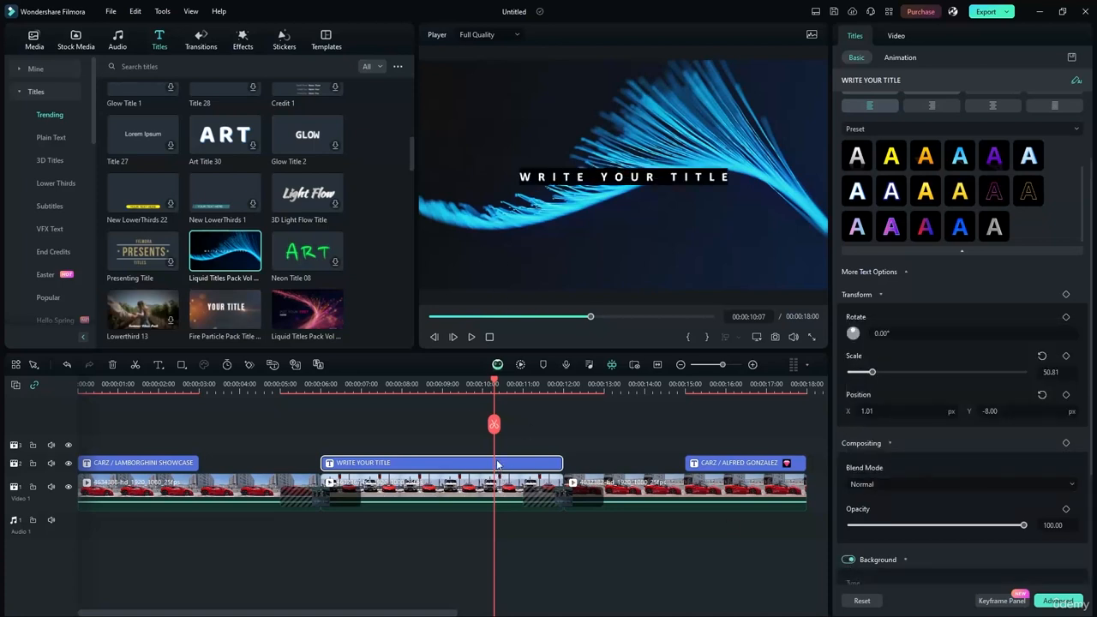
{"action": "scroll", "coordinate": [878, 481], "scroll_direction": "down", "scroll_amount": 2}
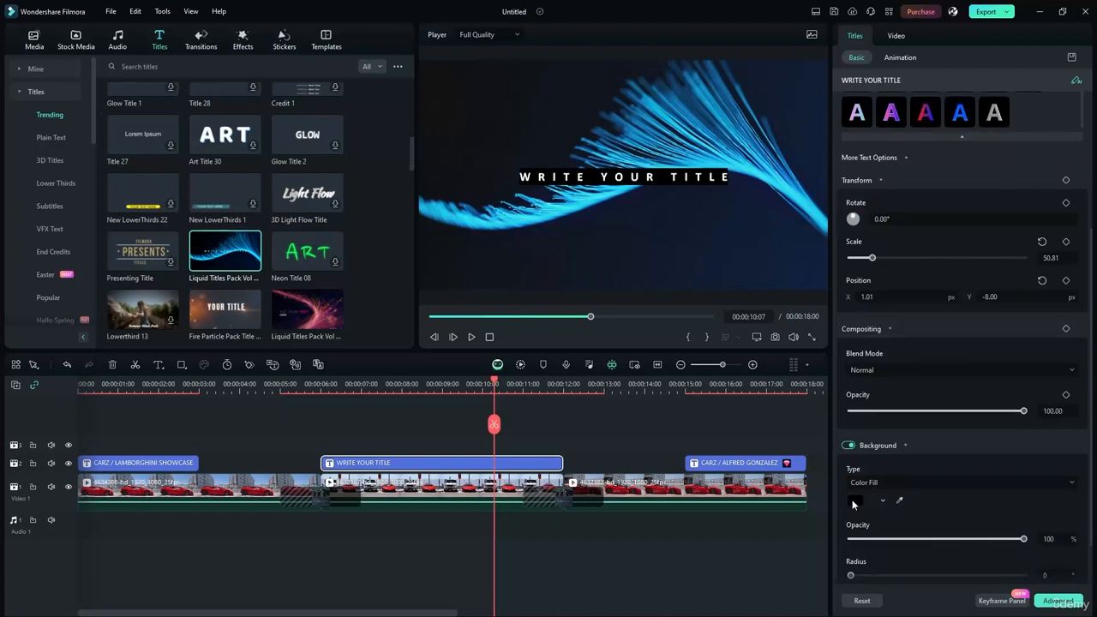
{"action": "left_click", "coordinate": [848, 445]}
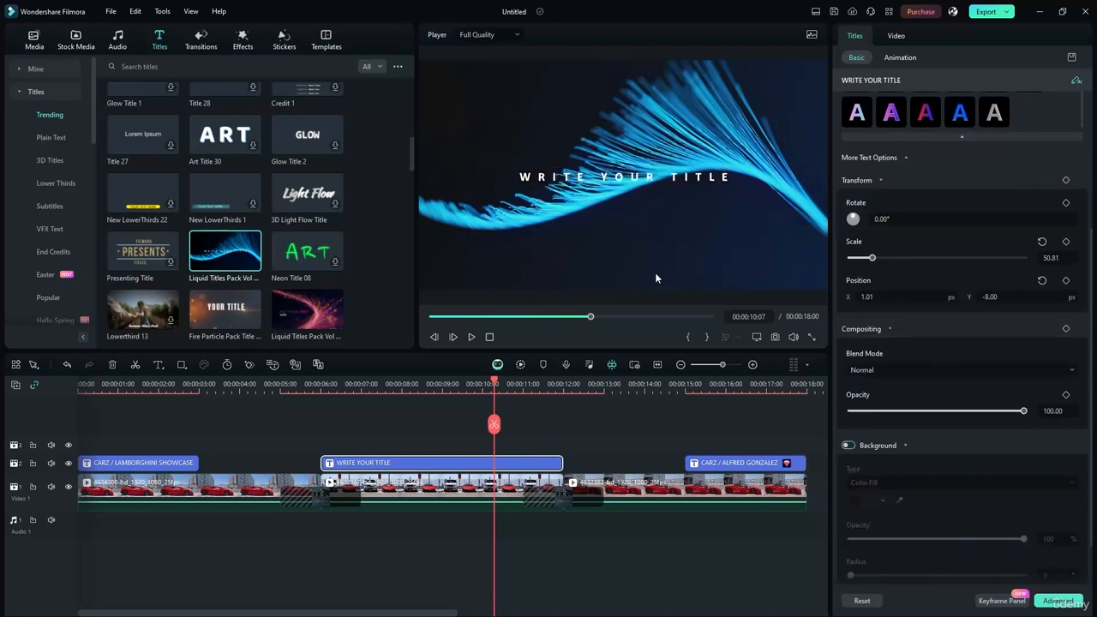
{"action": "left_click", "coordinate": [536, 257]}
{"action": "left_click_drag", "start_coordinate": [536, 257], "coordinate": [580, 247]}
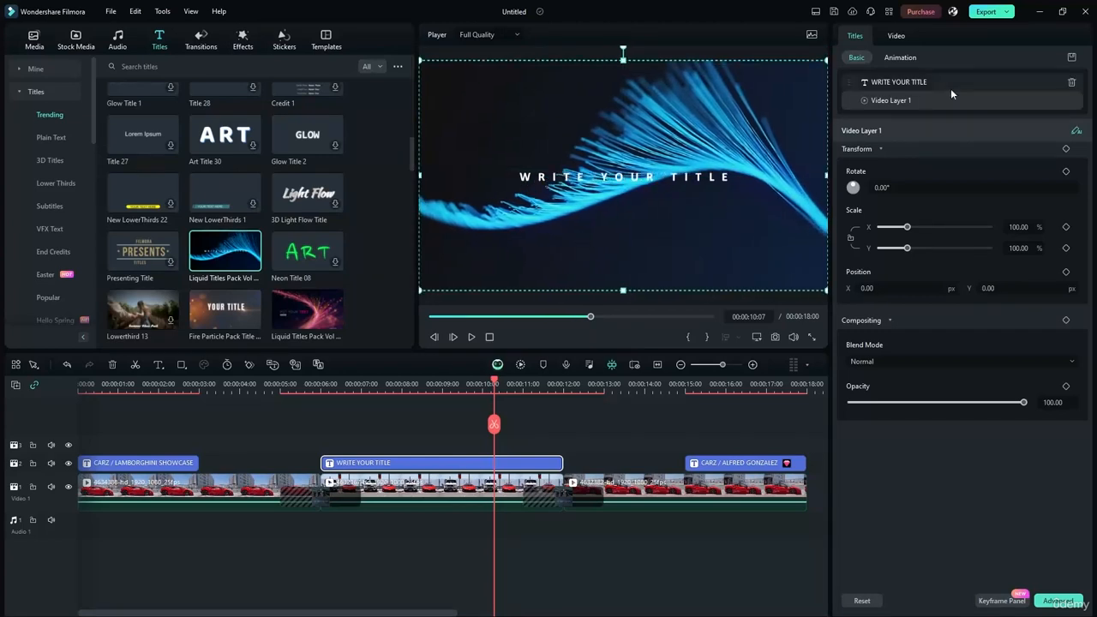
- Set the WRITE YOUR TITLE clip's blend mode to Color Dodge and play it back from 6 seconds
{"action": "left_click", "coordinate": [894, 36]}
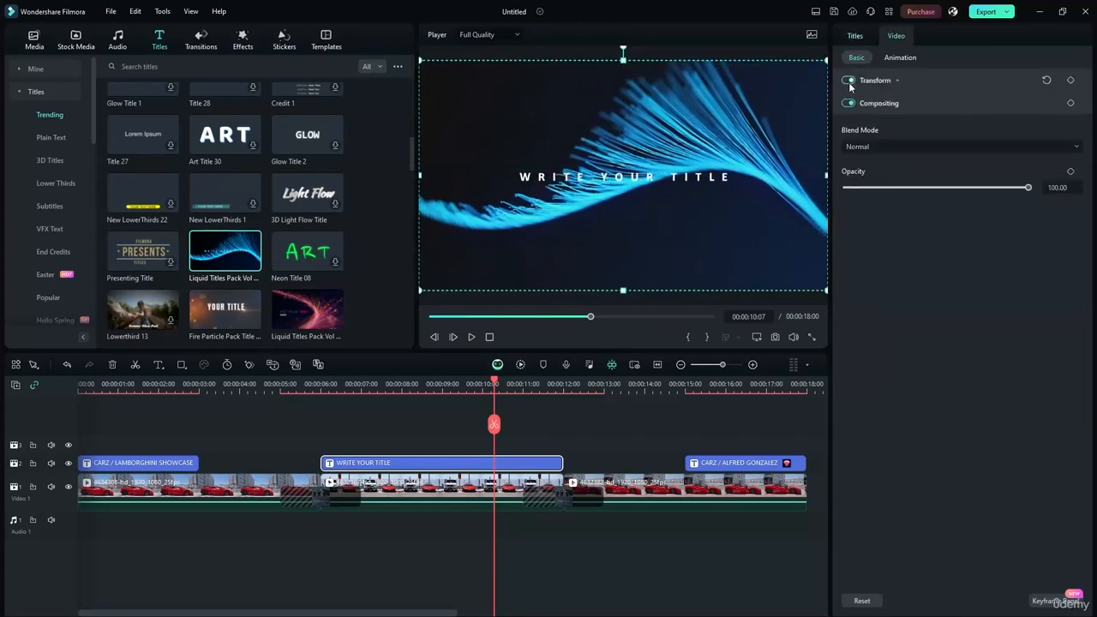
{"action": "left_click", "coordinate": [891, 104]}
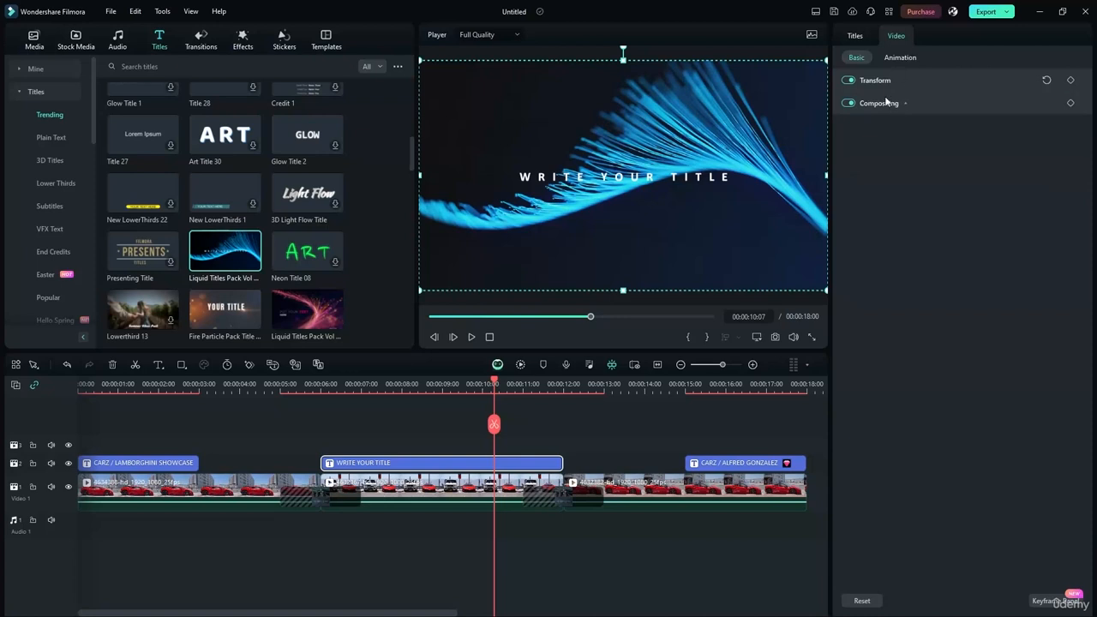
{"action": "left_click", "coordinate": [887, 102]}
{"action": "left_click", "coordinate": [865, 147]}
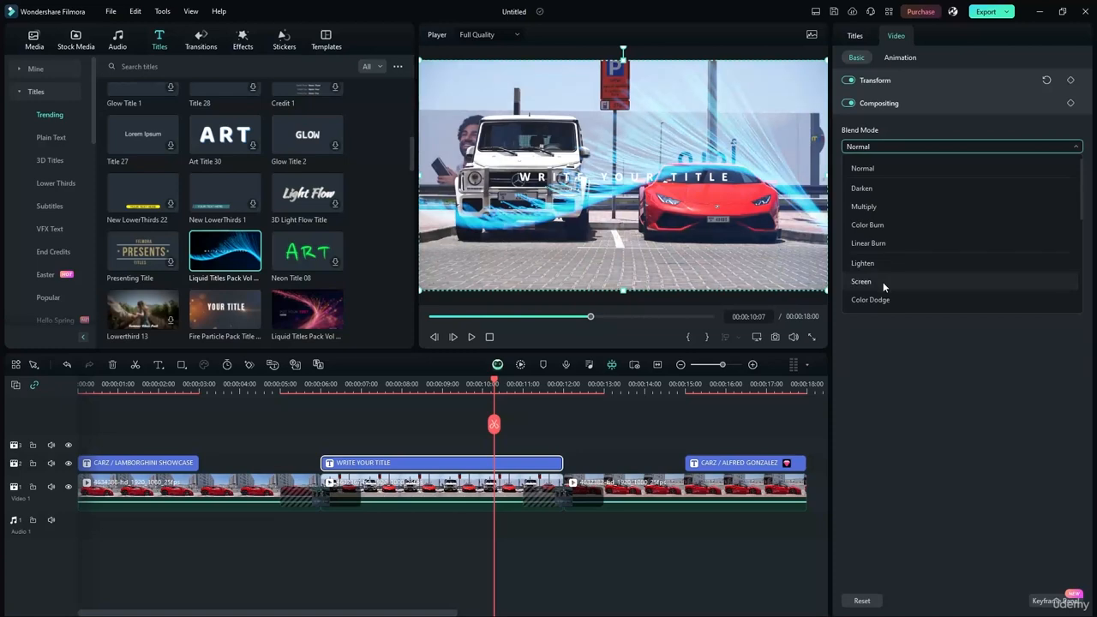
{"action": "left_click", "coordinate": [870, 299]}
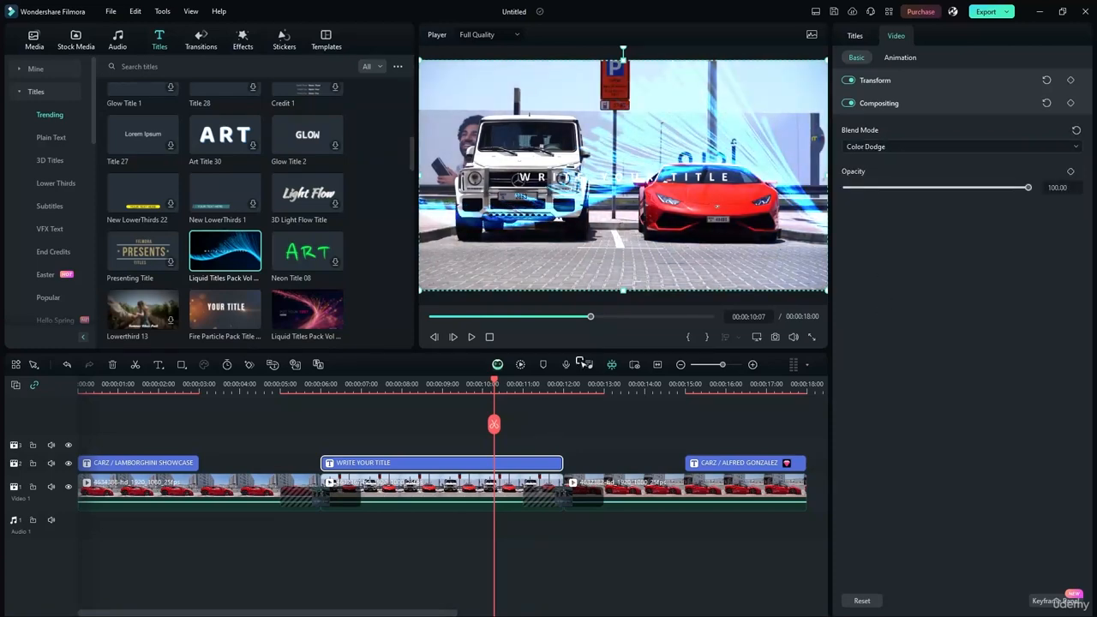
{"action": "left_click_drag", "start_coordinate": [494, 383], "coordinate": [321, 382]}
{"action": "left_click", "coordinate": [469, 338]}
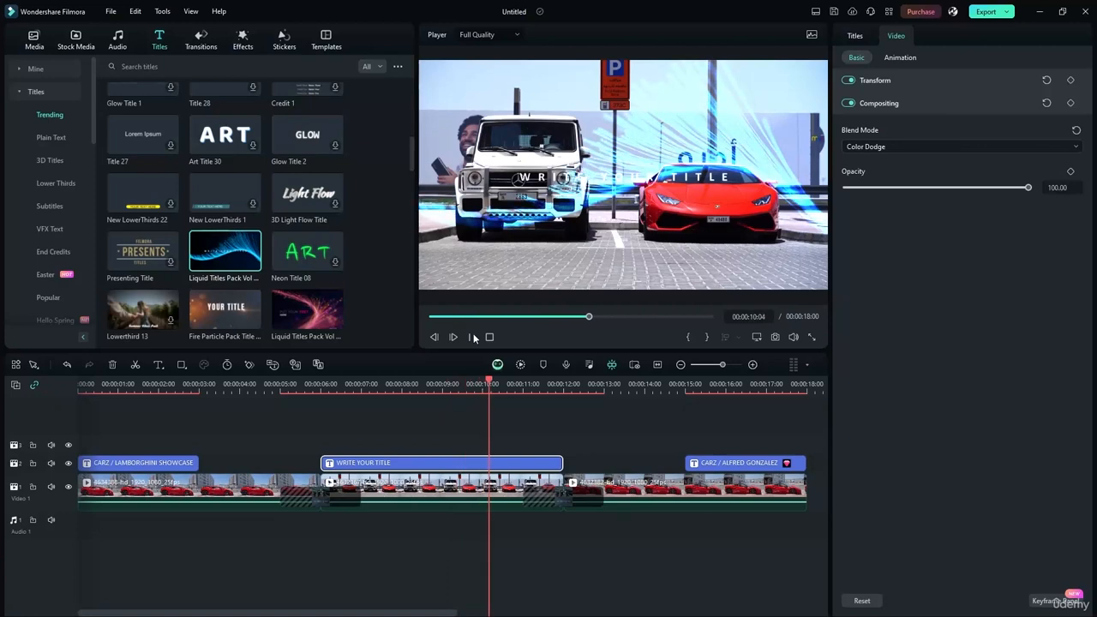
- Stop playback and delete the WRITE YOUR TITLE clip from the timeline
{"action": "key", "text": "space"}
{"action": "mouse_move", "coordinate": [418, 465]}
{"action": "left_mouse_down"}
{"action": "mouse_move", "coordinate": [428, 446]}
{"action": "mouse_move", "coordinate": [422, 453]}
{"action": "left_mouse_up"}
{"action": "key", "text": "Delete"}
- Preview the Neon Title 08, Liquid Titles Pack, Fire Particle Pack and Presenting Title templates
{"action": "left_click", "coordinate": [312, 251]}
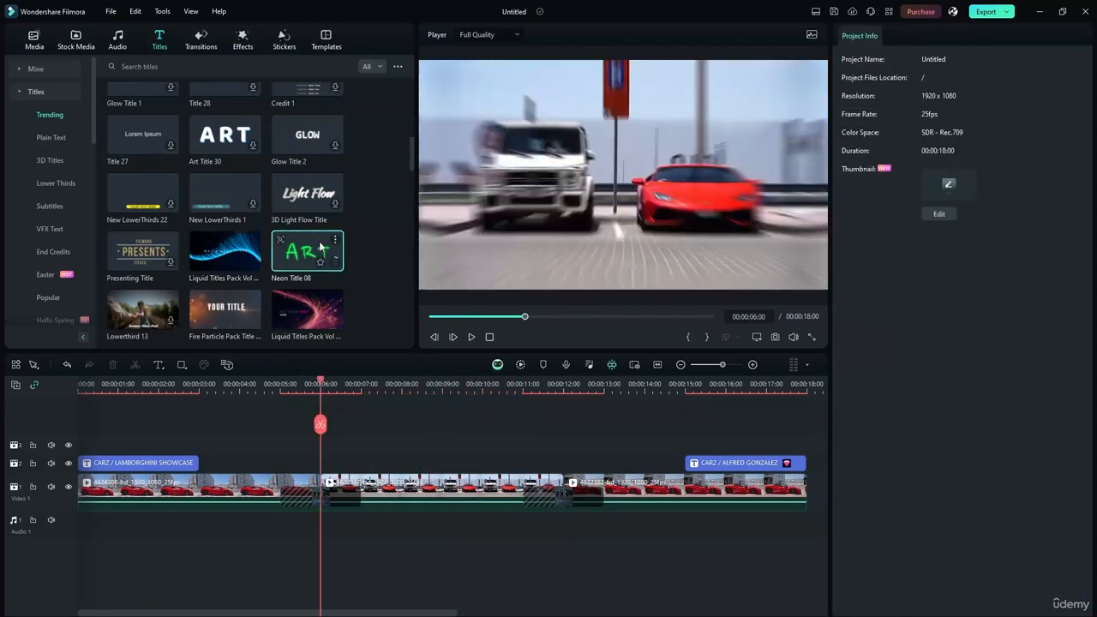
{"action": "left_click", "coordinate": [312, 311]}
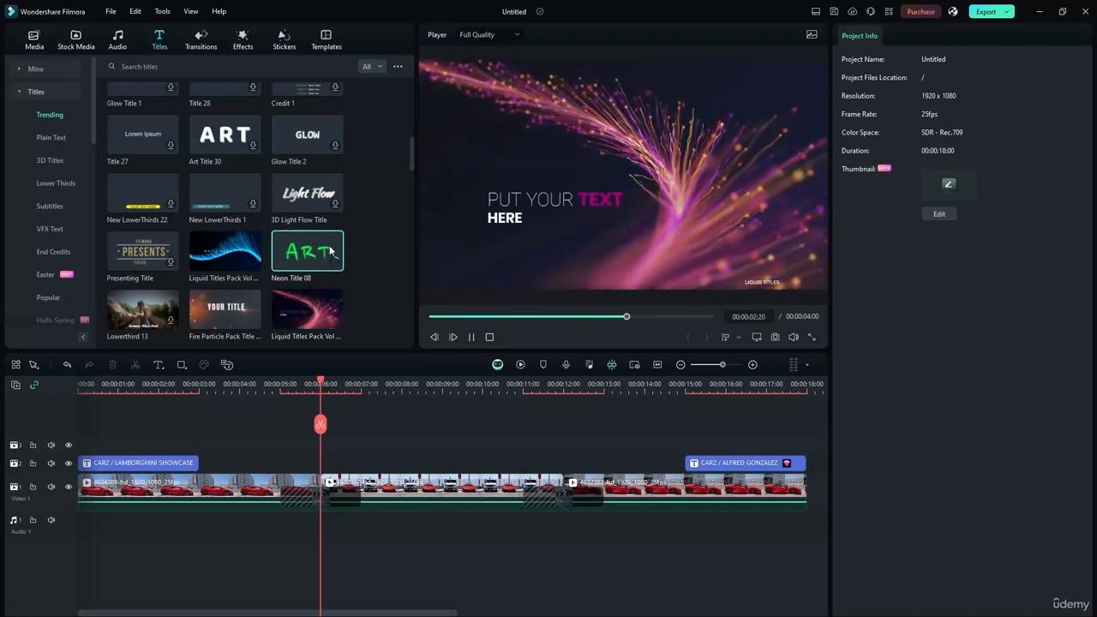
{"action": "left_click", "coordinate": [225, 338]}
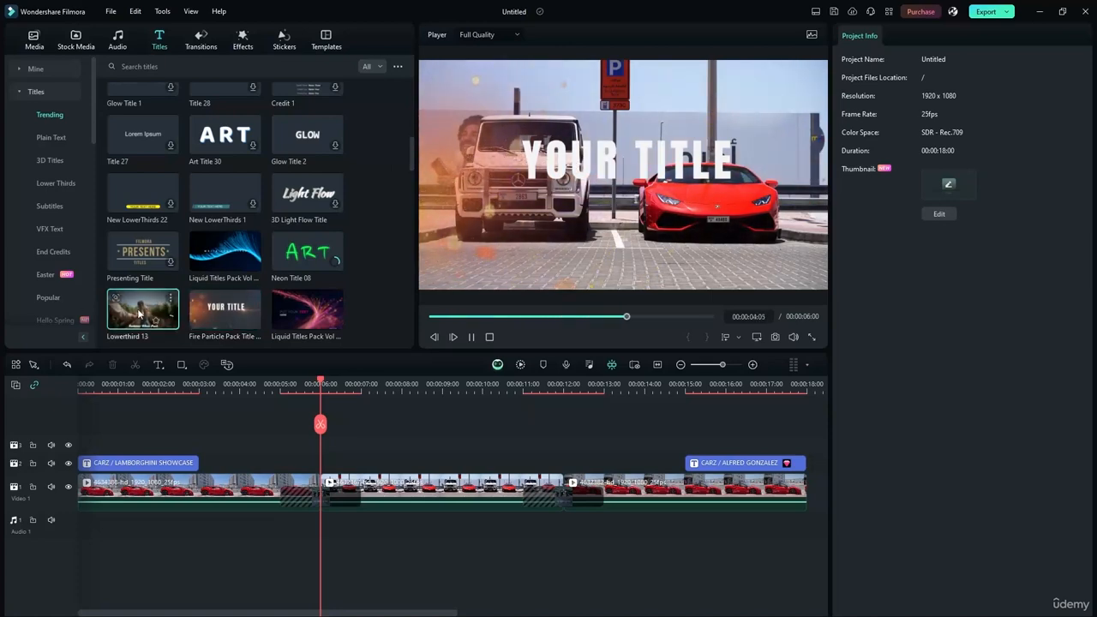
{"action": "scroll", "coordinate": [291, 188], "scroll_direction": "down", "scroll_amount": 2}
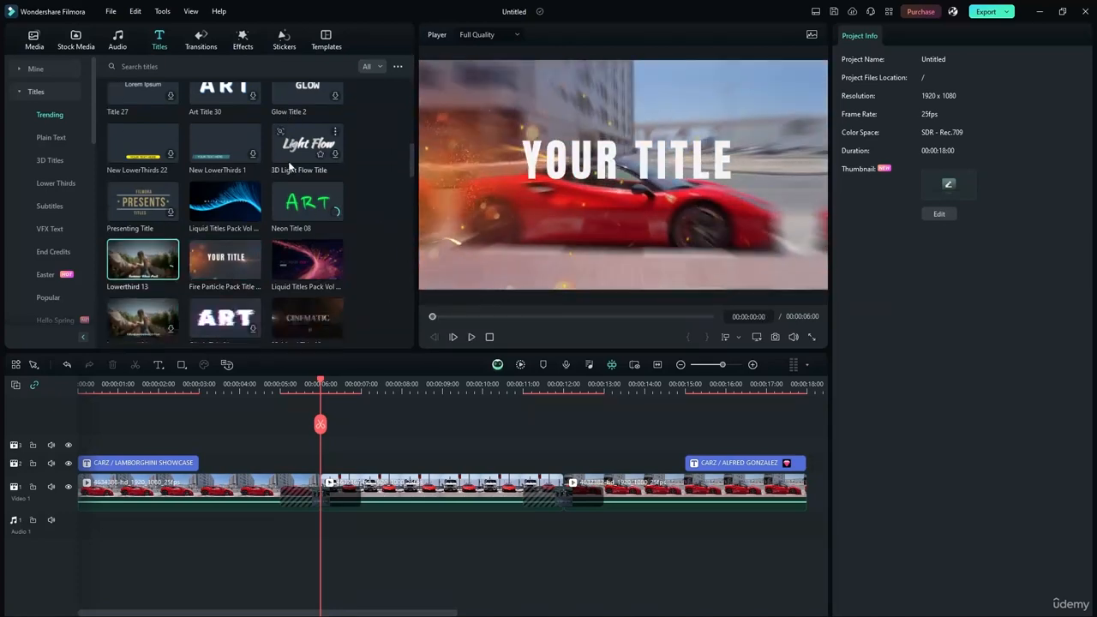
{"action": "scroll", "coordinate": [300, 174], "scroll_direction": "down", "scroll_amount": 4}
{"action": "scroll", "coordinate": [327, 200], "scroll_direction": "up", "scroll_amount": 5}
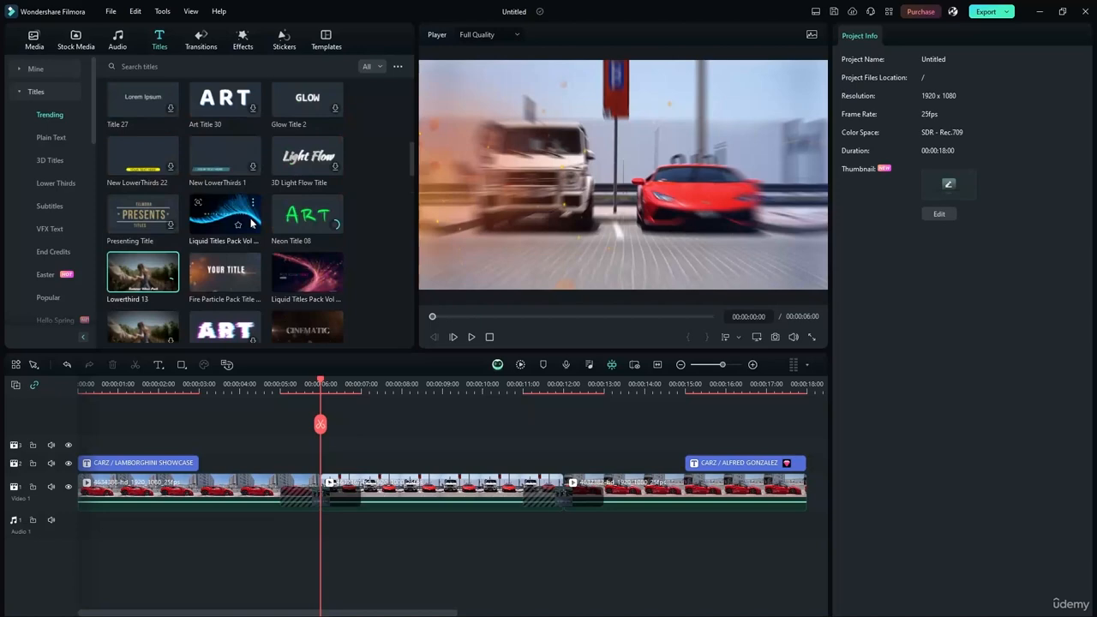
{"action": "left_click", "coordinate": [139, 243]}
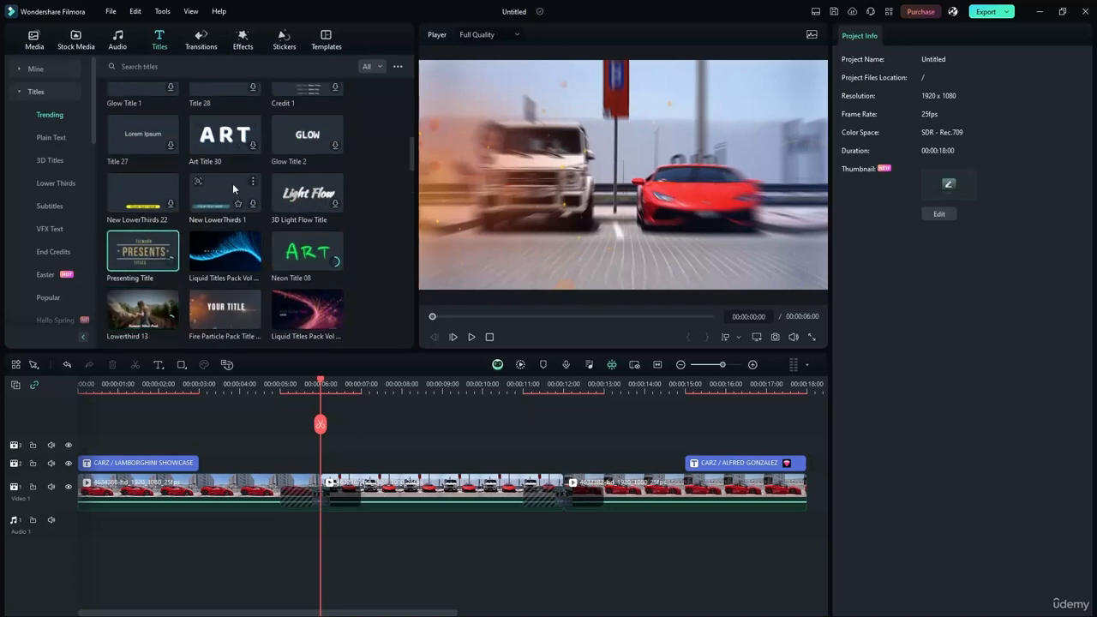
{"action": "scroll", "coordinate": [232, 184], "scroll_direction": "down", "scroll_amount": 5}
{"action": "scroll", "coordinate": [232, 214], "scroll_direction": "down", "scroll_amount": 5}
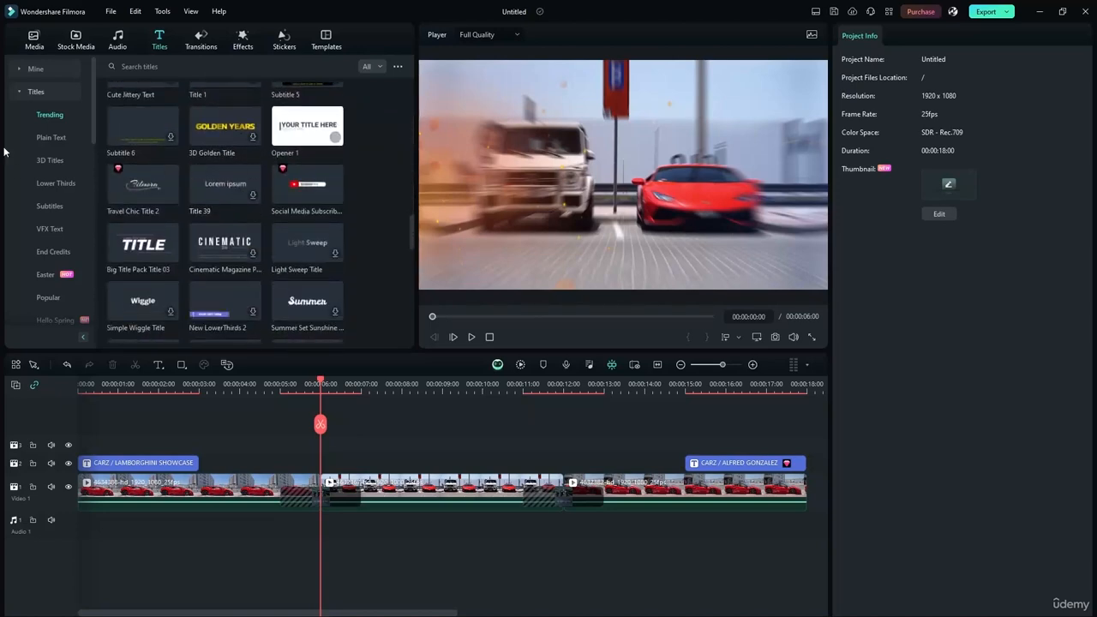
- Open the End Credits category, preview the Credit 1 scrolling cast list, then pause
{"action": "left_click", "coordinate": [53, 227]}
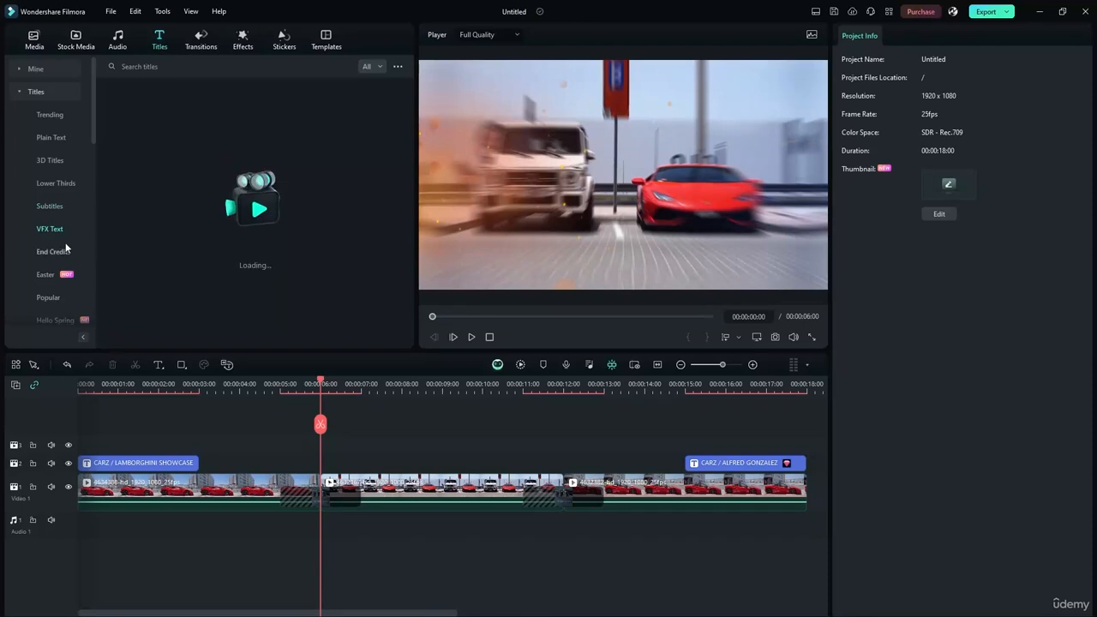
{"action": "left_click", "coordinate": [67, 250]}
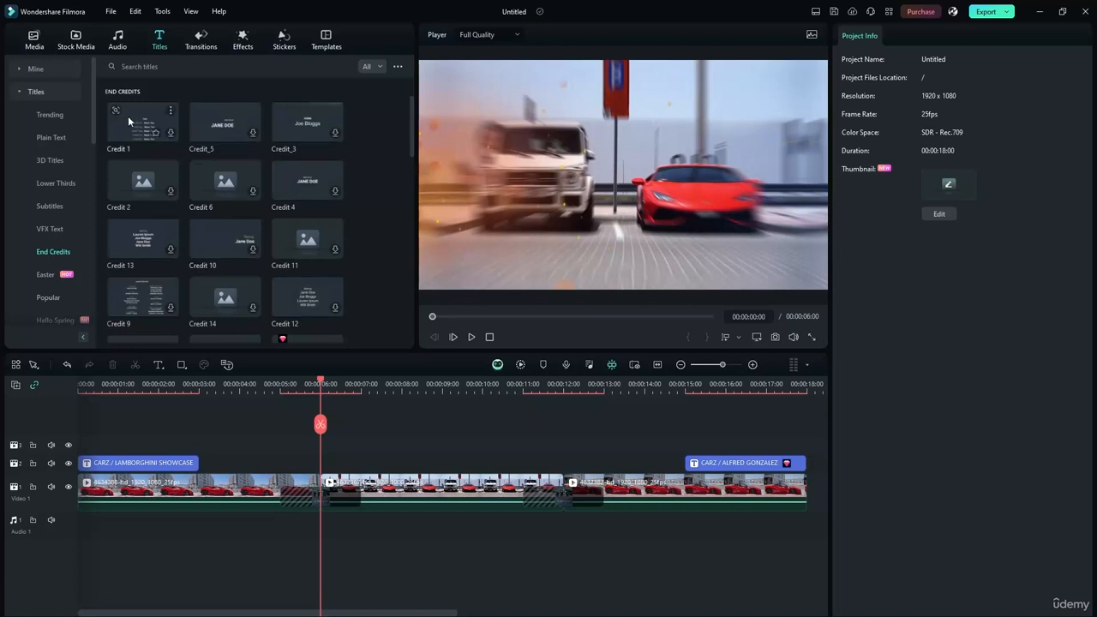
{"action": "left_click", "coordinate": [143, 131]}
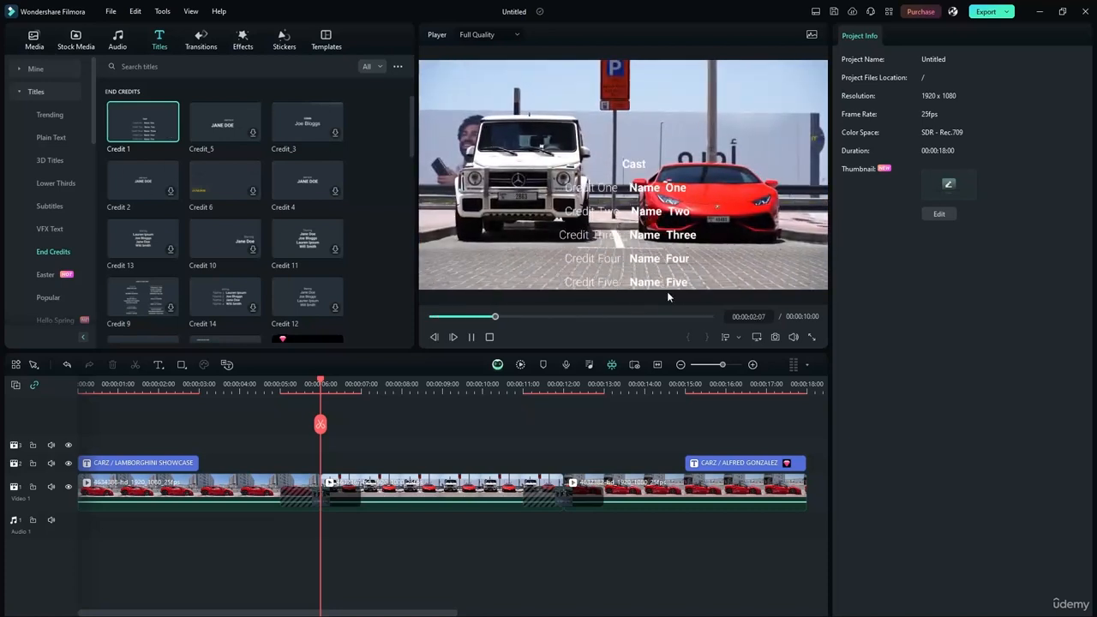
{"action": "left_click", "coordinate": [470, 337]}
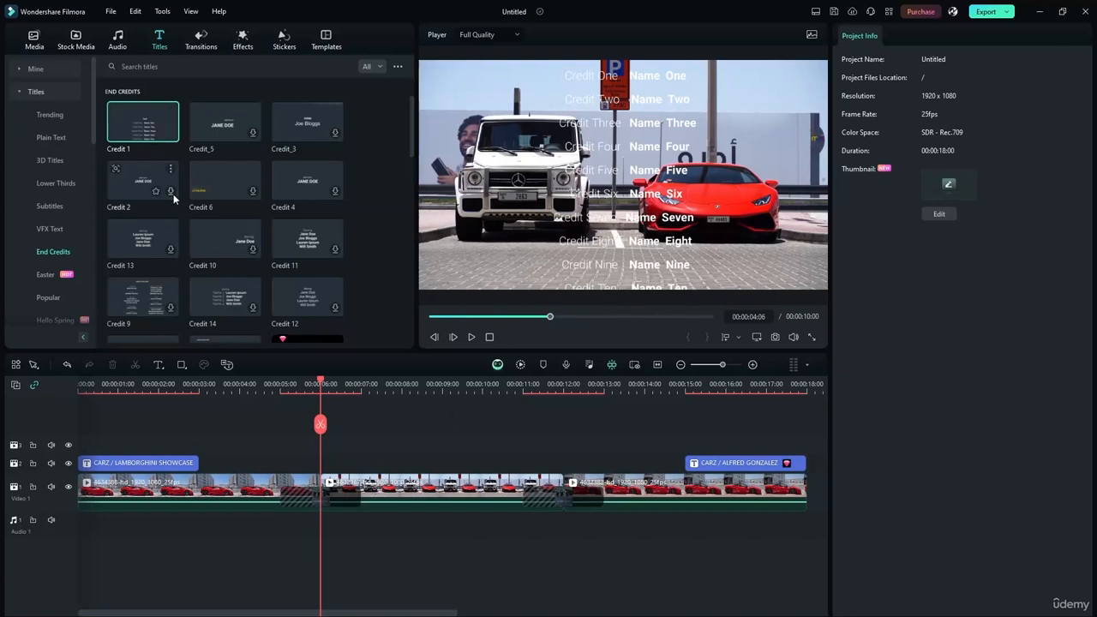
{"action": "left_click_drag", "start_coordinate": [150, 129], "coordinate": [409, 446]}
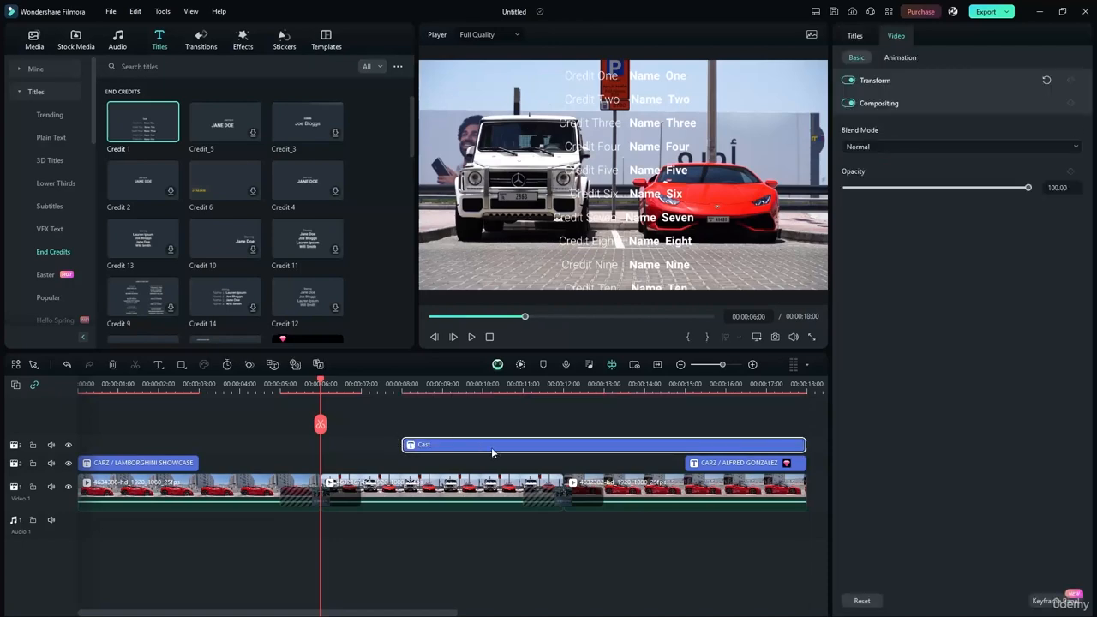
{"action": "left_click_drag", "start_coordinate": [322, 384], "coordinate": [538, 388]}
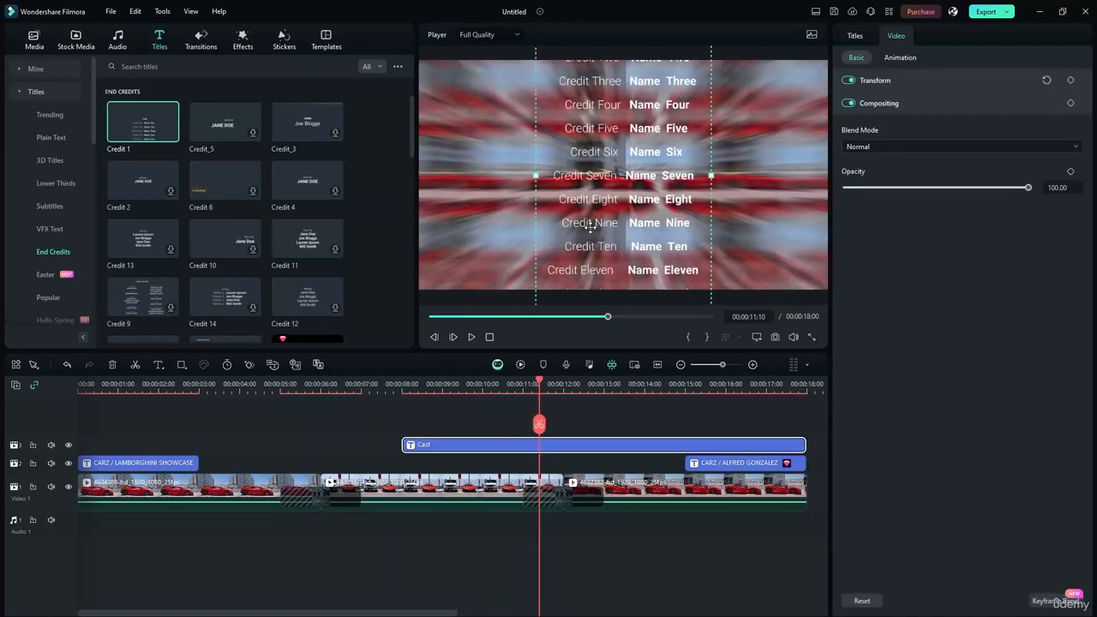
{"action": "left_click", "coordinate": [471, 337]}
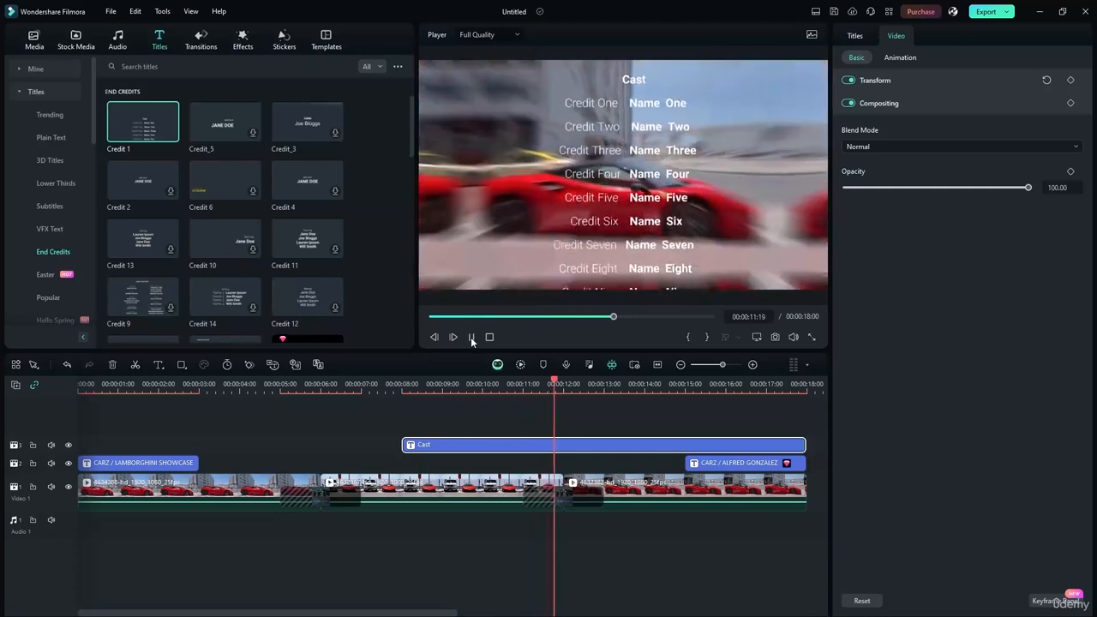
{"action": "left_click", "coordinate": [470, 337]}
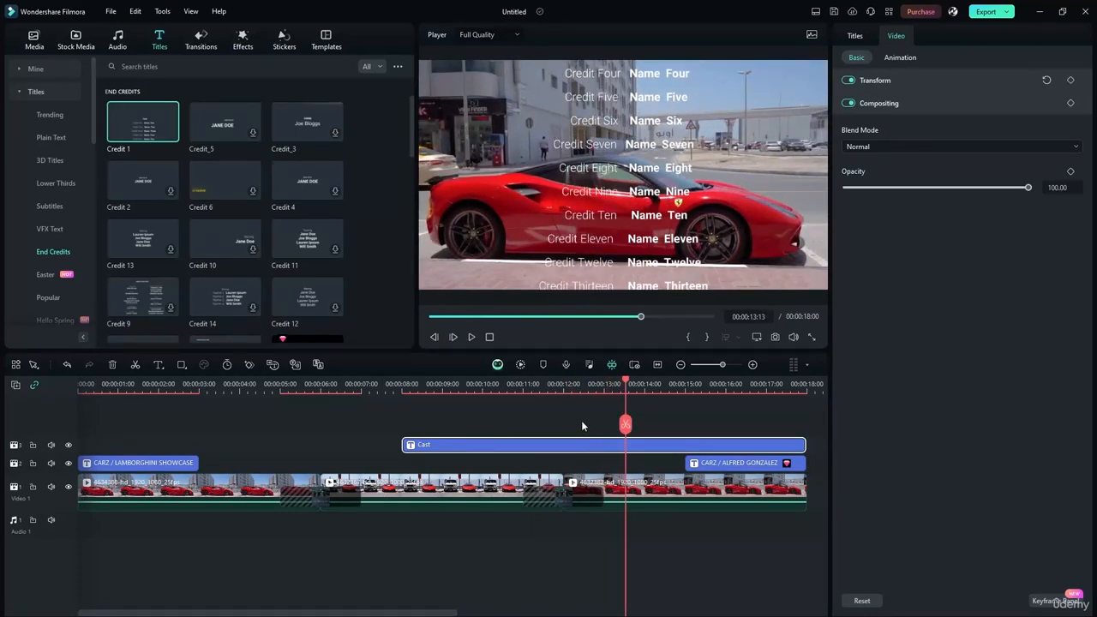
{"action": "key", "text": "ctrl+z"}
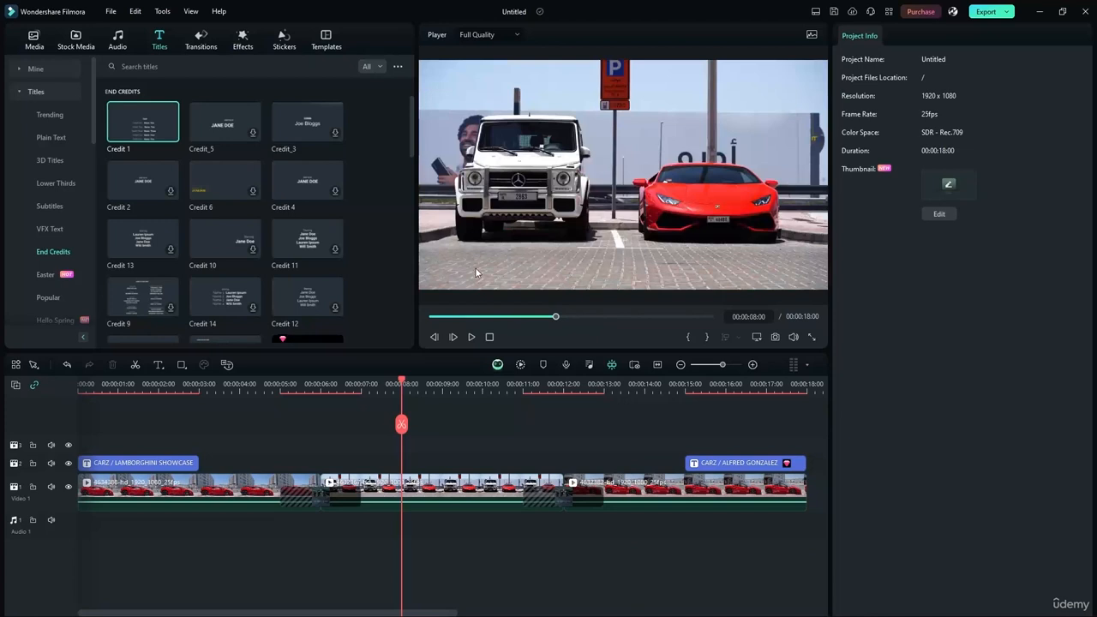
- Scrub the edit, show the Social Media title templates, and return the playhead to the start
{"action": "left_click_drag", "start_coordinate": [402, 385], "coordinate": [199, 390]}
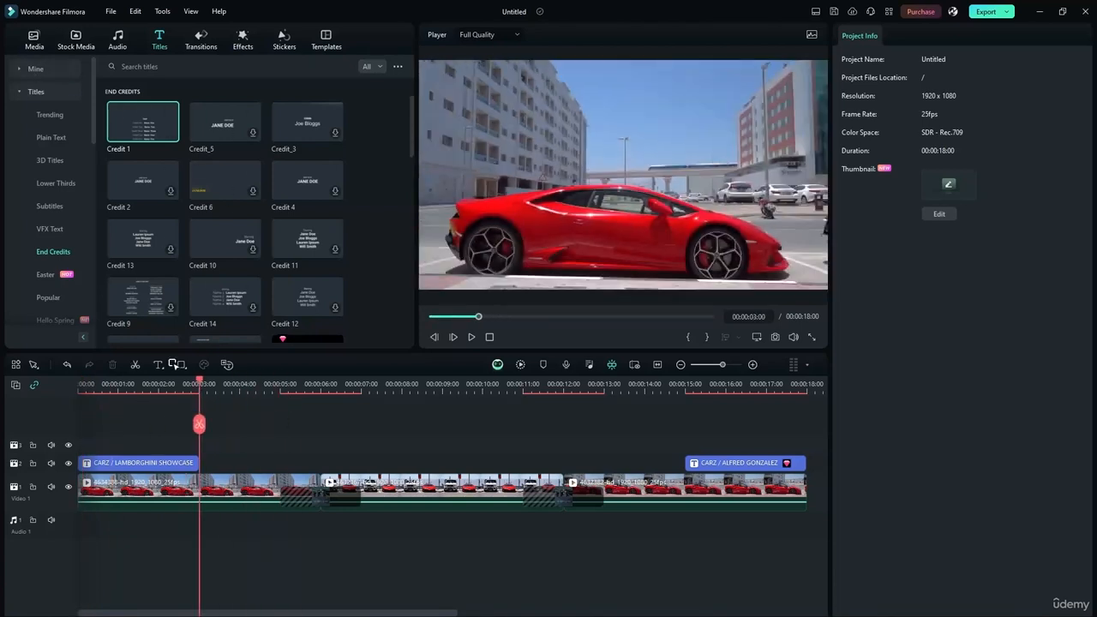
{"action": "scroll", "coordinate": [259, 266], "scroll_direction": "down", "scroll_amount": 5}
{"action": "scroll", "coordinate": [80, 260], "scroll_direction": "down", "scroll_amount": 4}
{"action": "left_click", "coordinate": [53, 275]}
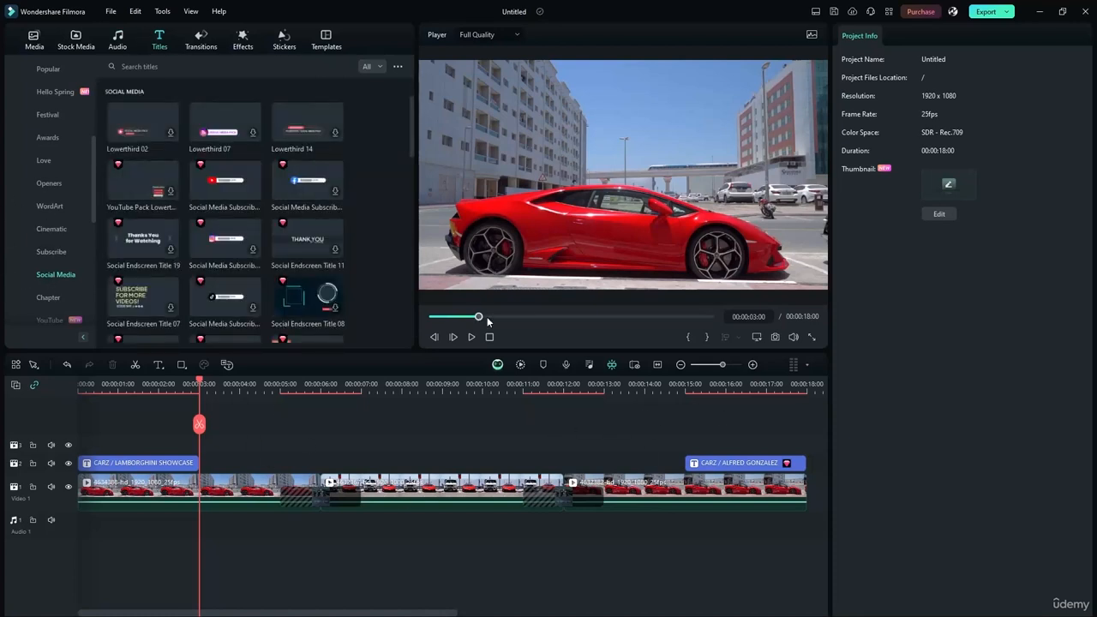
{"action": "left_click_drag", "start_coordinate": [202, 390], "coordinate": [54, 370]}
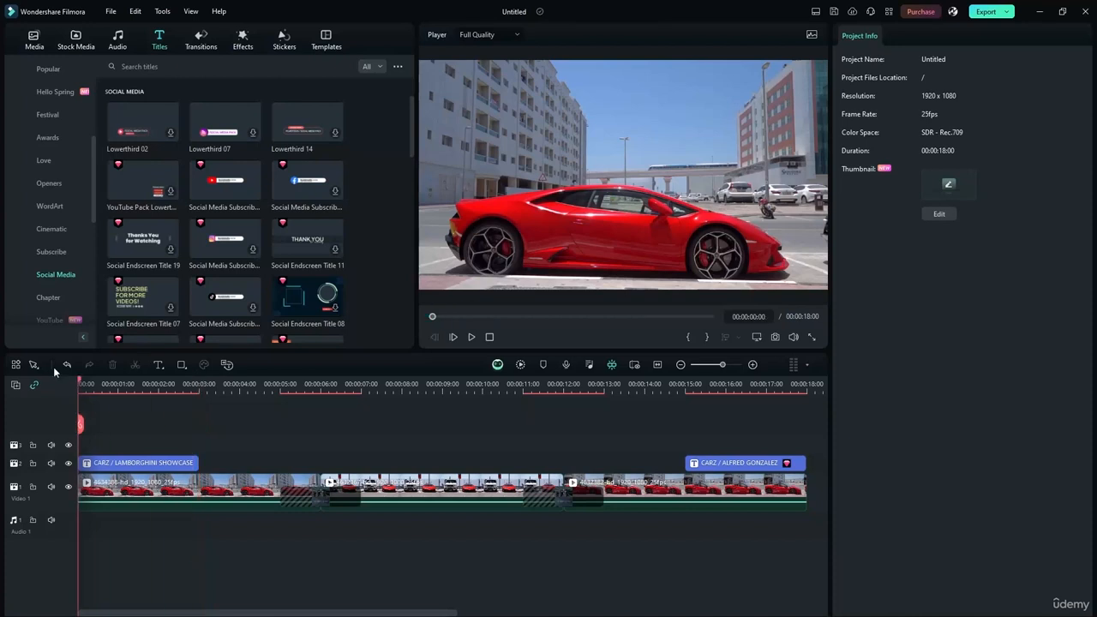